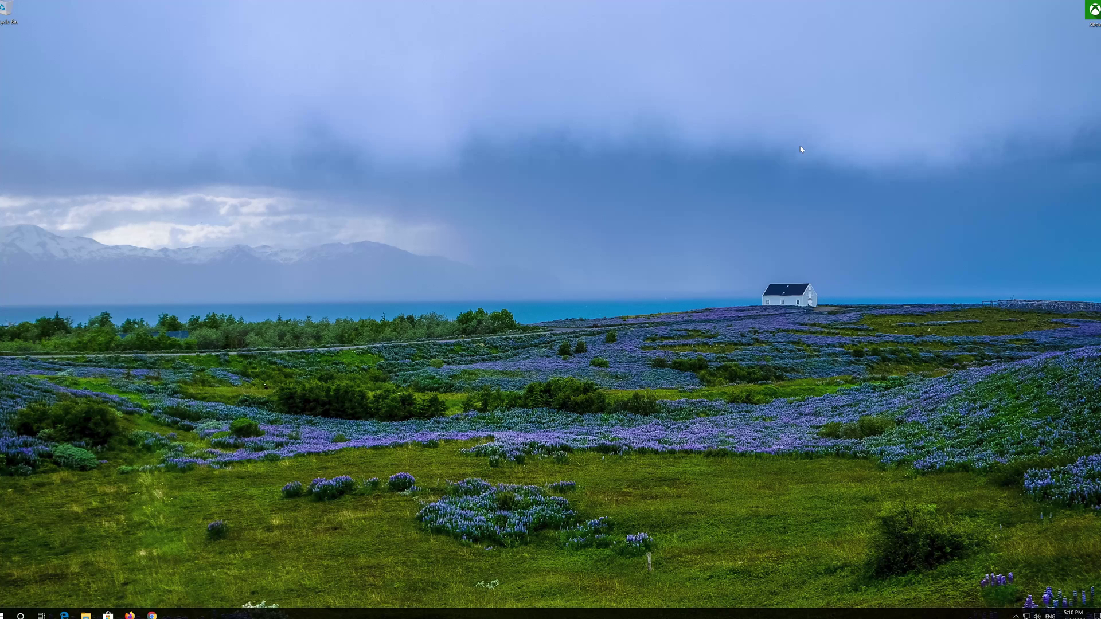
Bring up the Windows 10 Start menu to reach the Settings gear.
key(super)
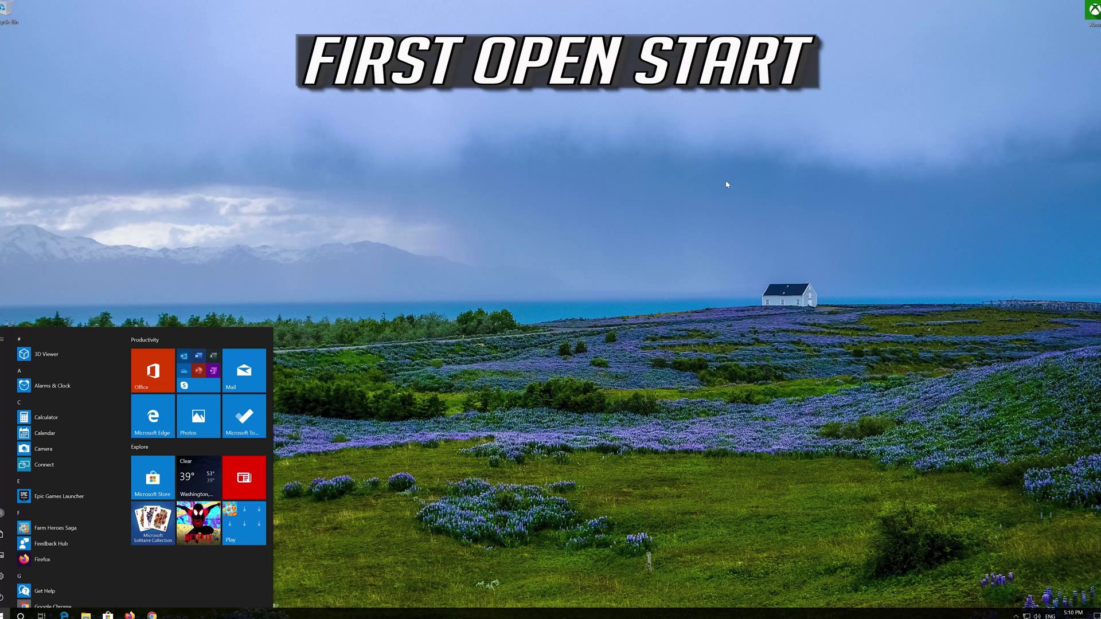
mouse_move(4, 576)
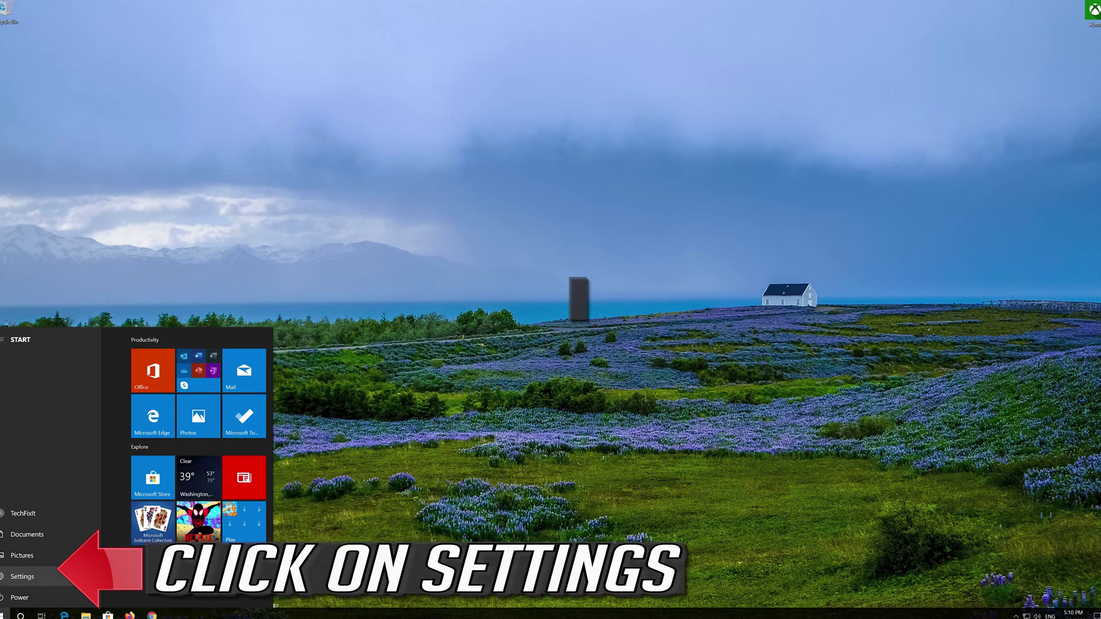
Open Settings to the Apps & features page.
click(9, 580)
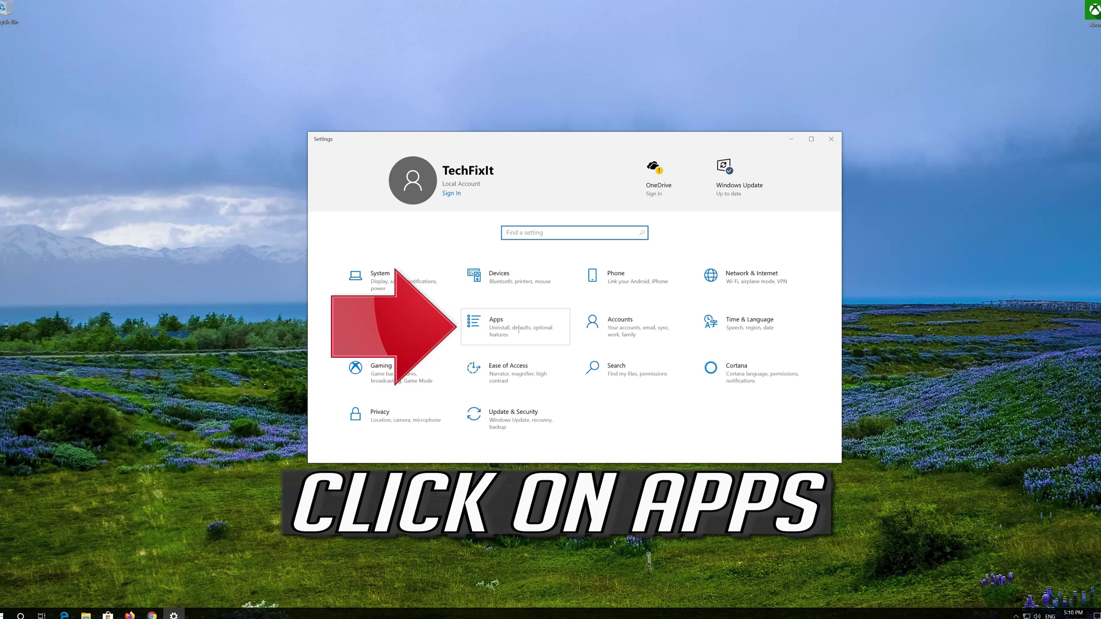
click(533, 328)
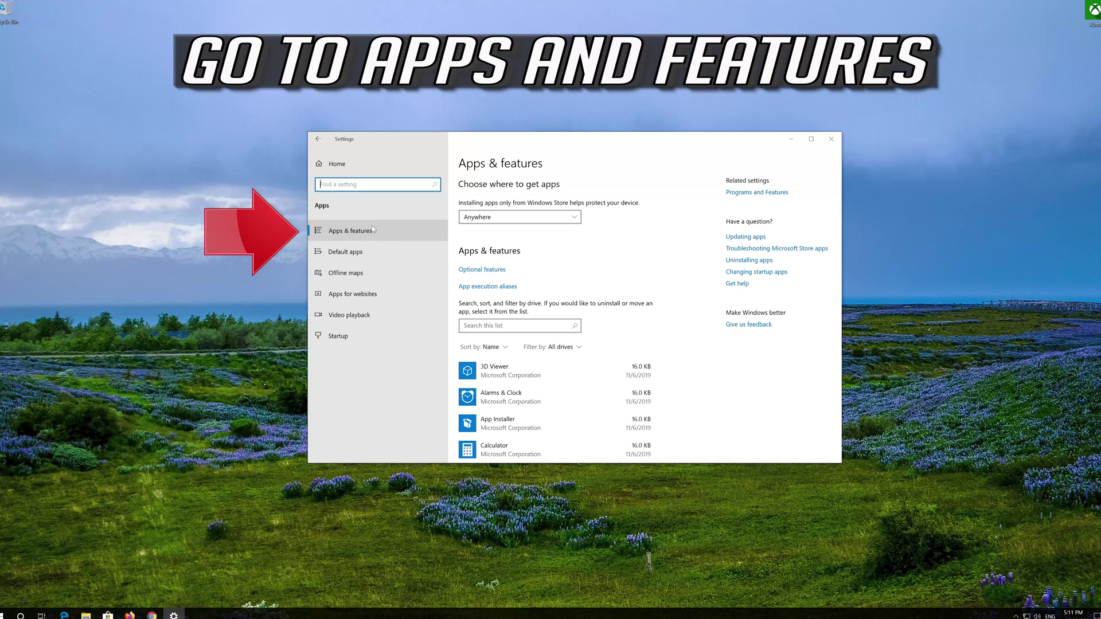
click(371, 230)
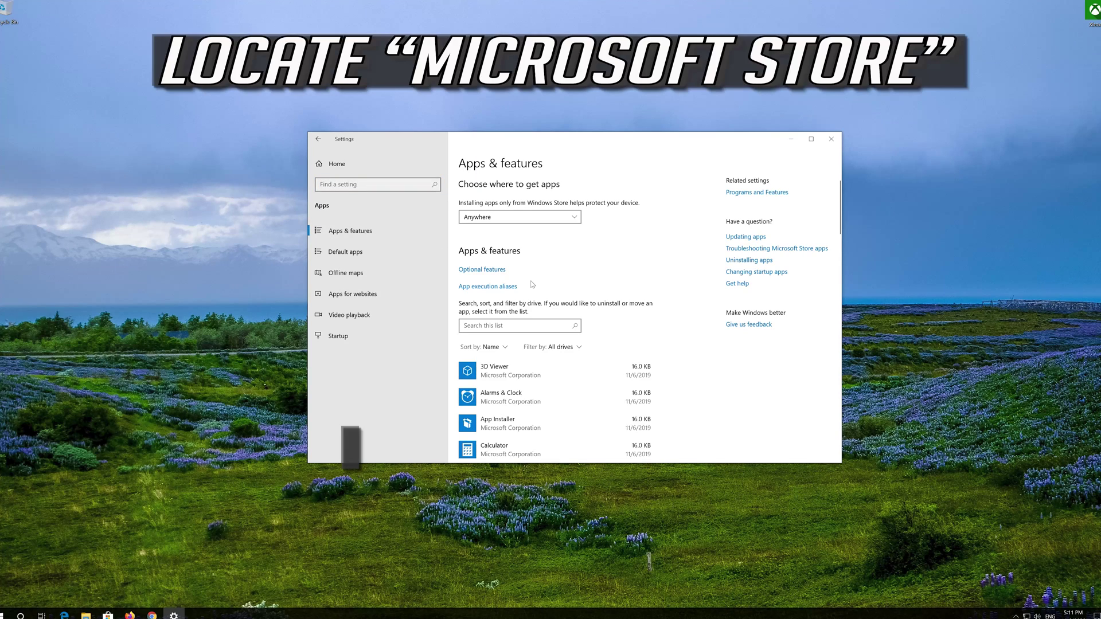
Find Microsoft Store in the installed apps list and expand its entry.
scroll(532, 283, down, 5)
scroll(532, 283, down, 5)
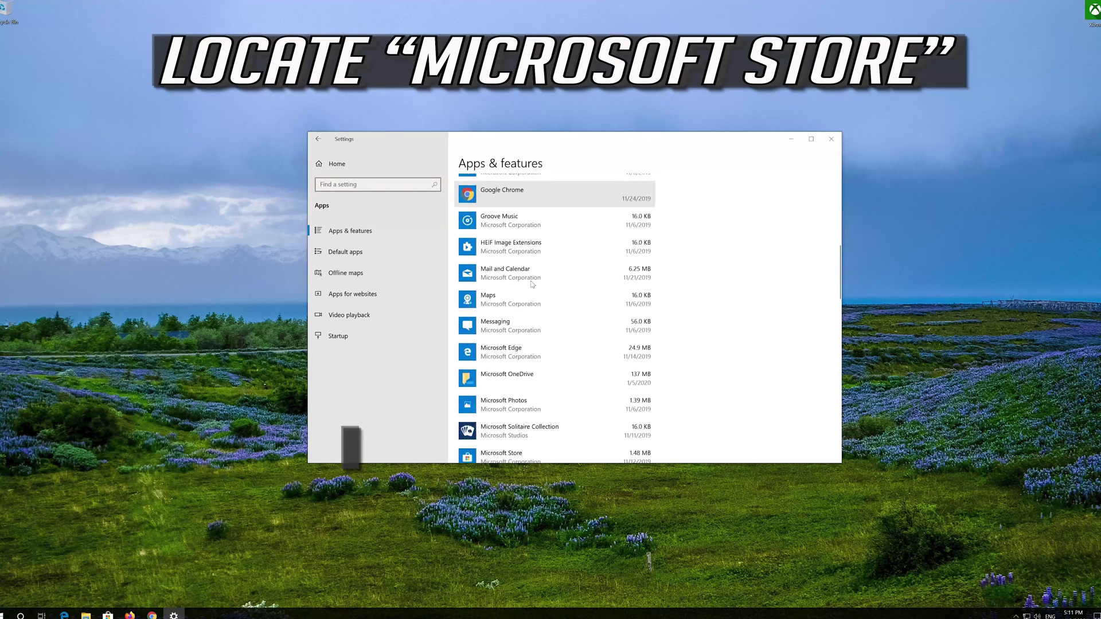
scroll(532, 284, down, 5)
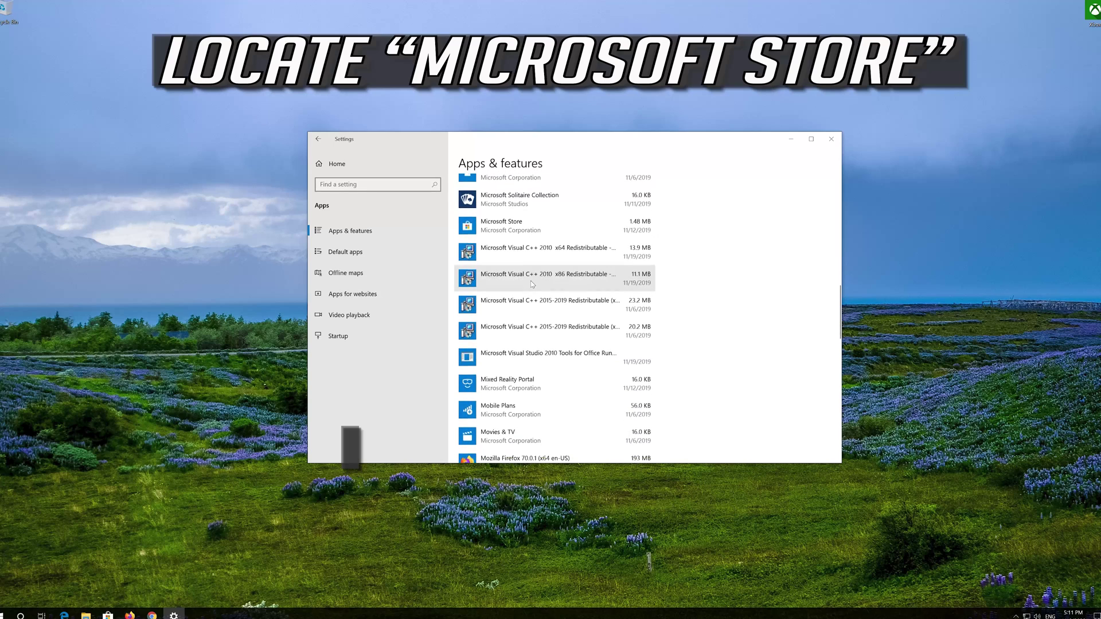
scroll(532, 283, up, 2)
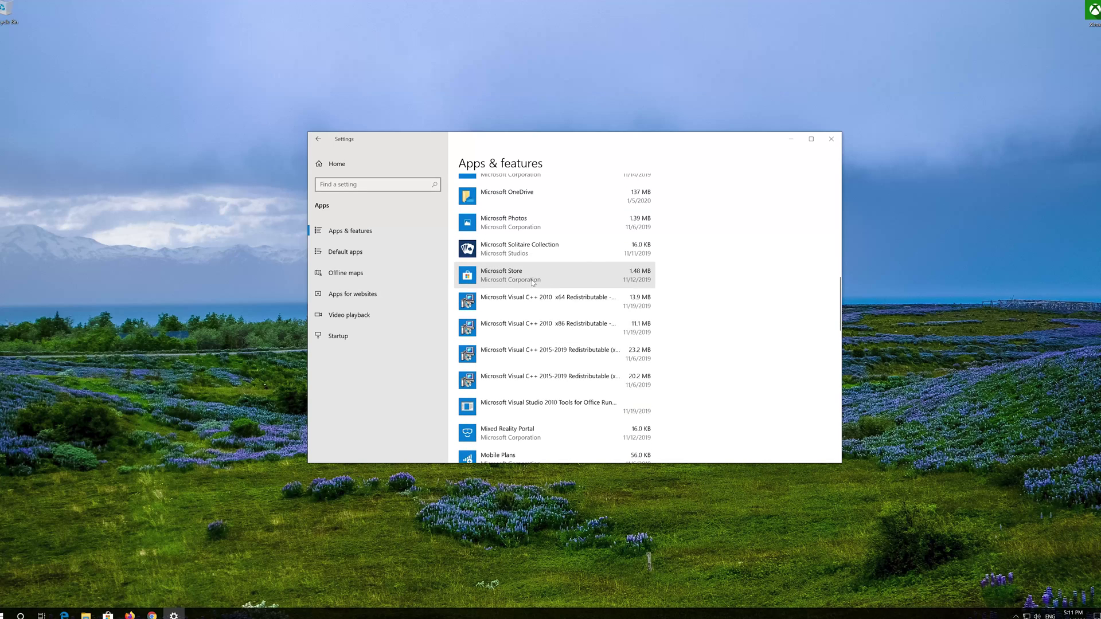
click(532, 281)
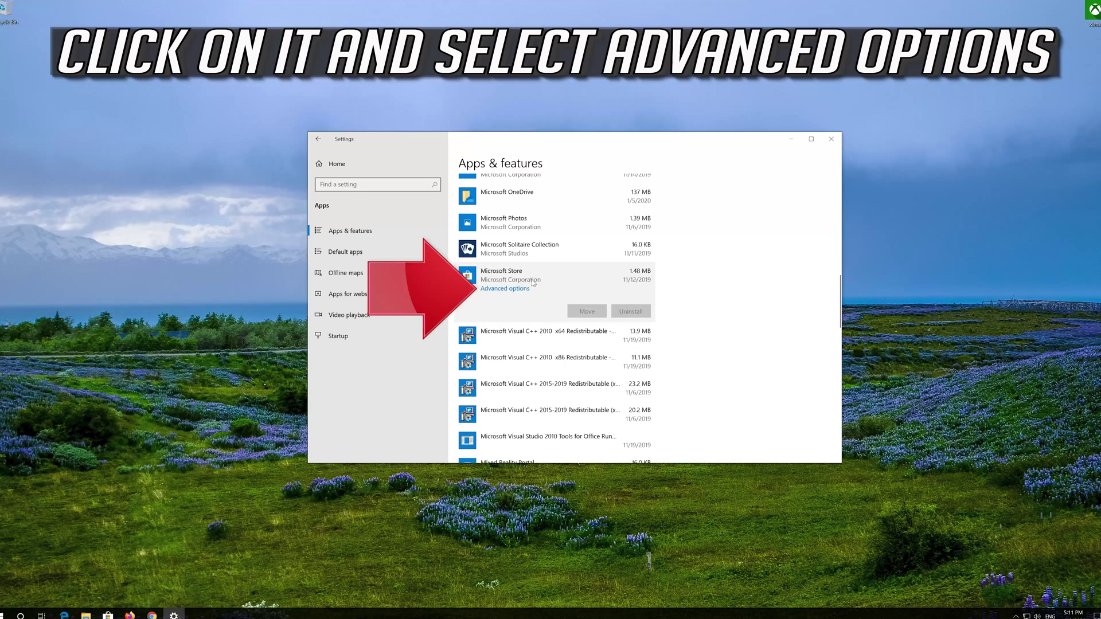
Reset Microsoft Store from its Advanced options page and confirm deleting its data.
click(495, 291)
click(516, 290)
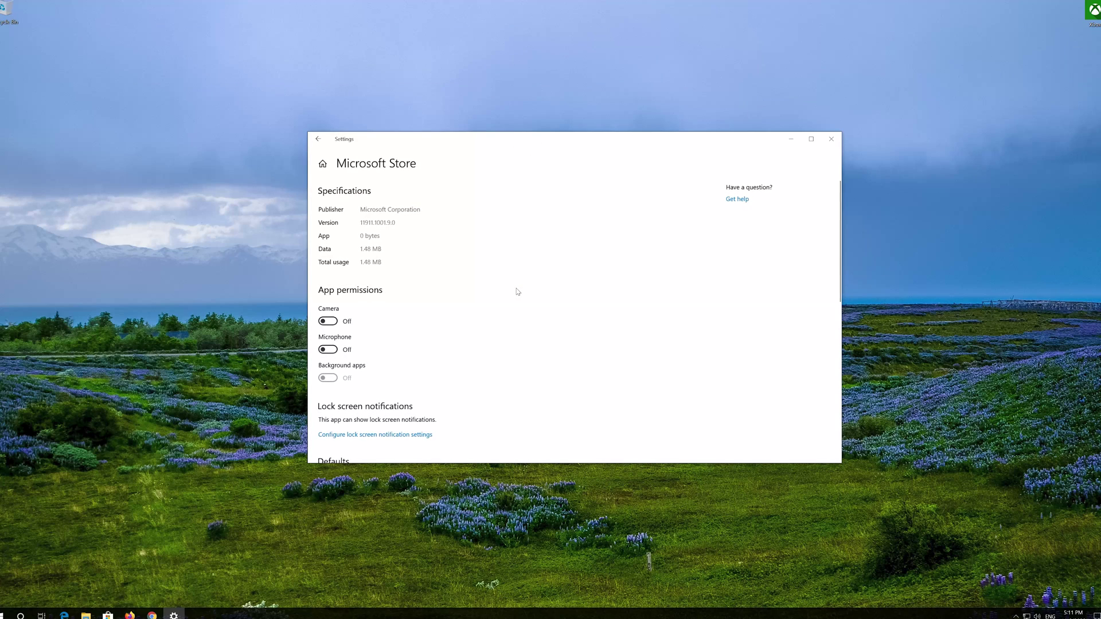
scroll(431, 312, down, 5)
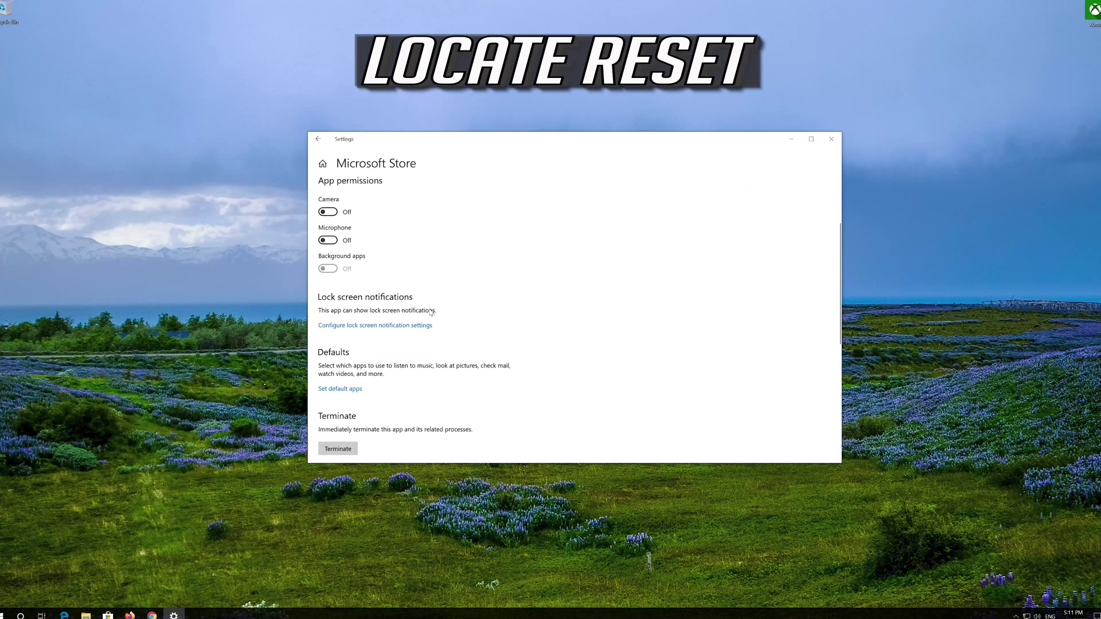
scroll(431, 311, down, 2)
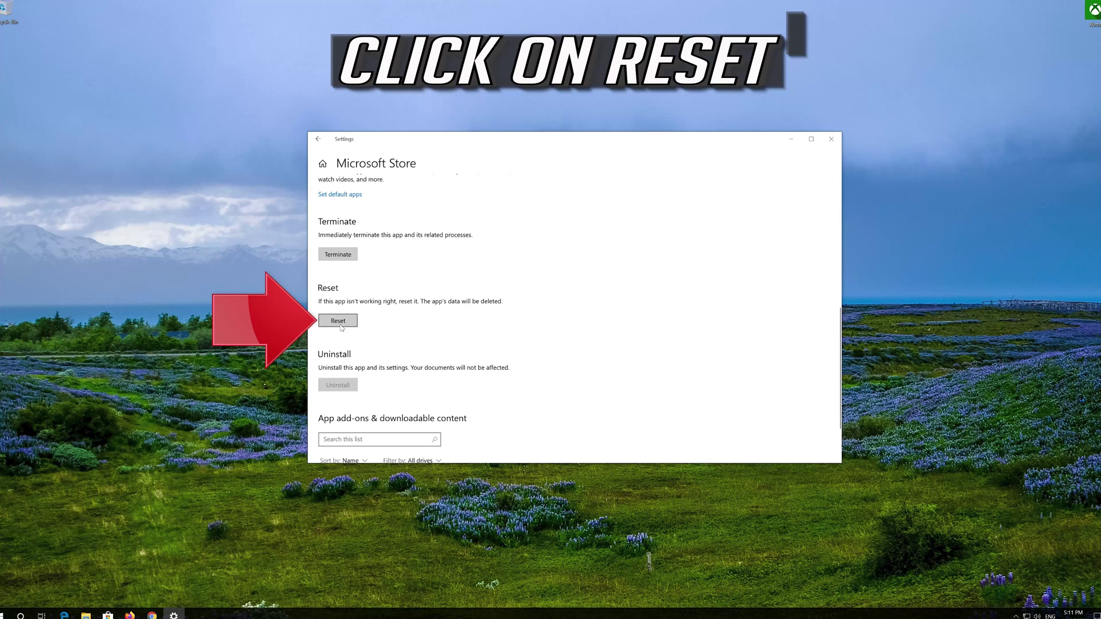
click(339, 321)
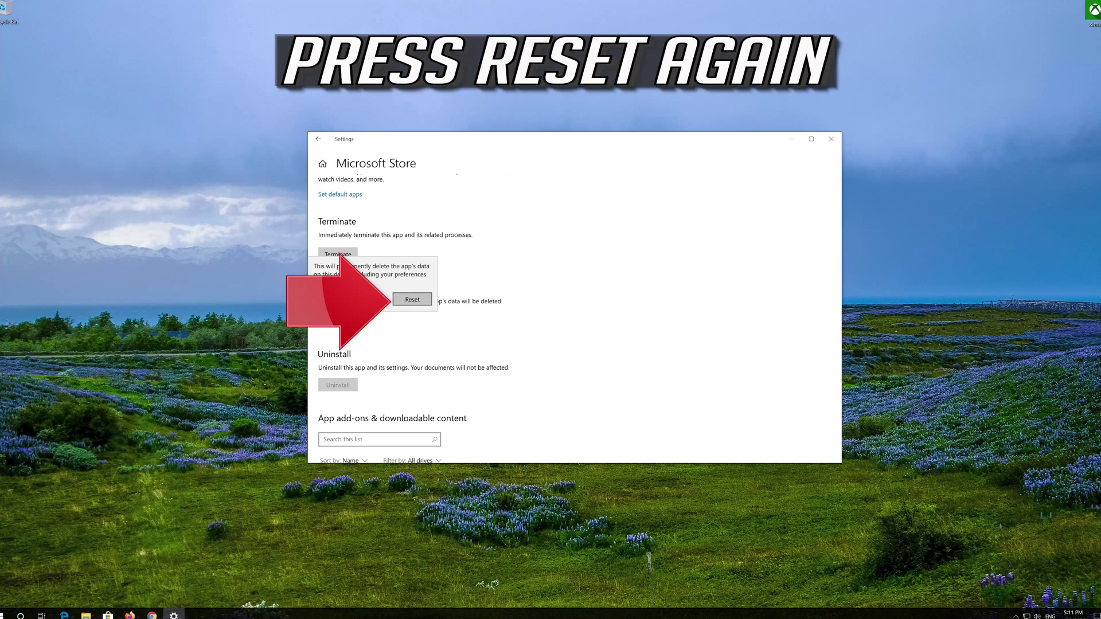
click(397, 304)
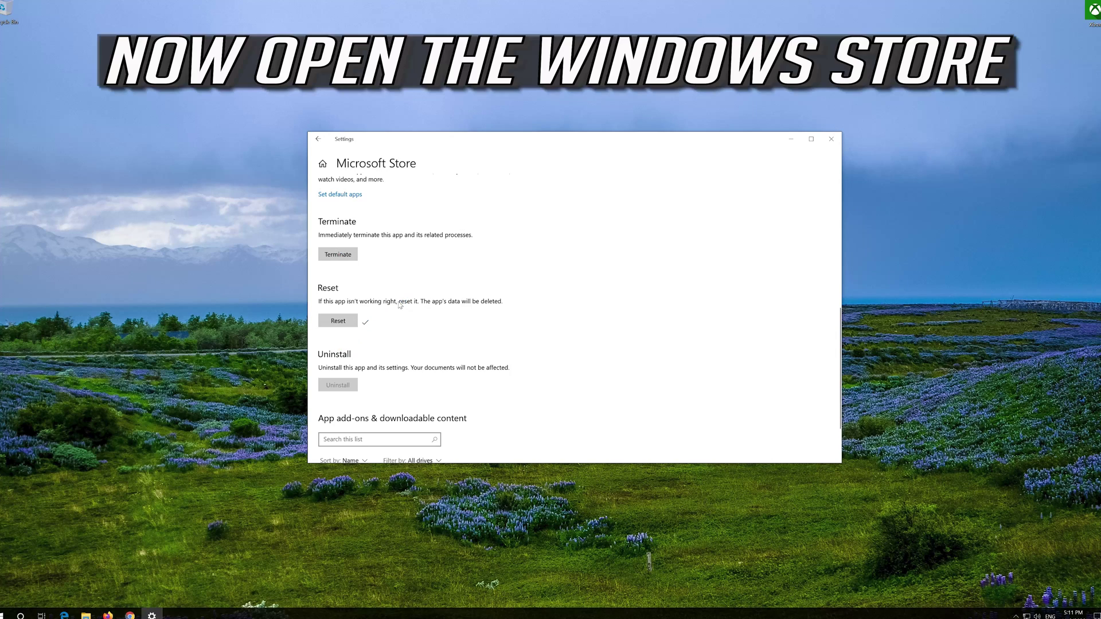
Close Settings, launch Microsoft Store from Start and center its window.
click(831, 140)
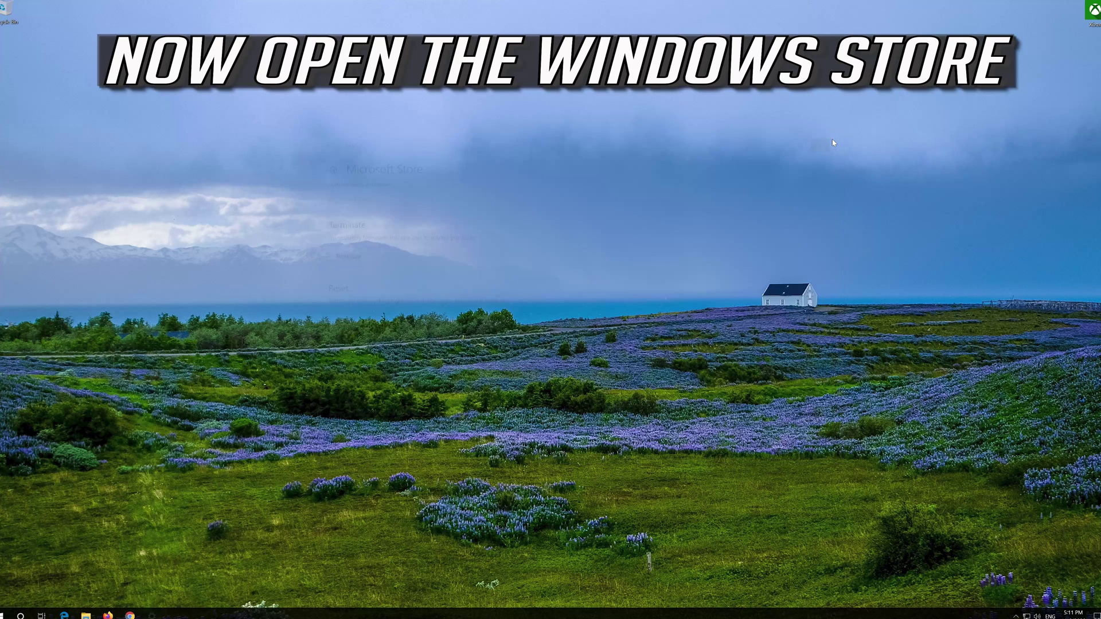
click(7, 613)
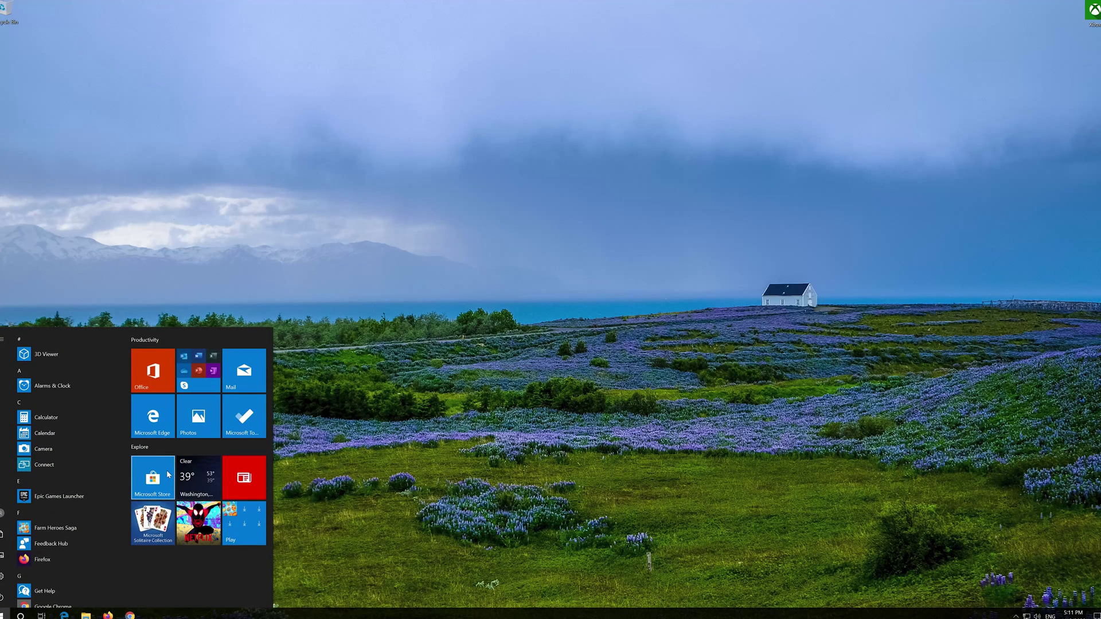
click(153, 477)
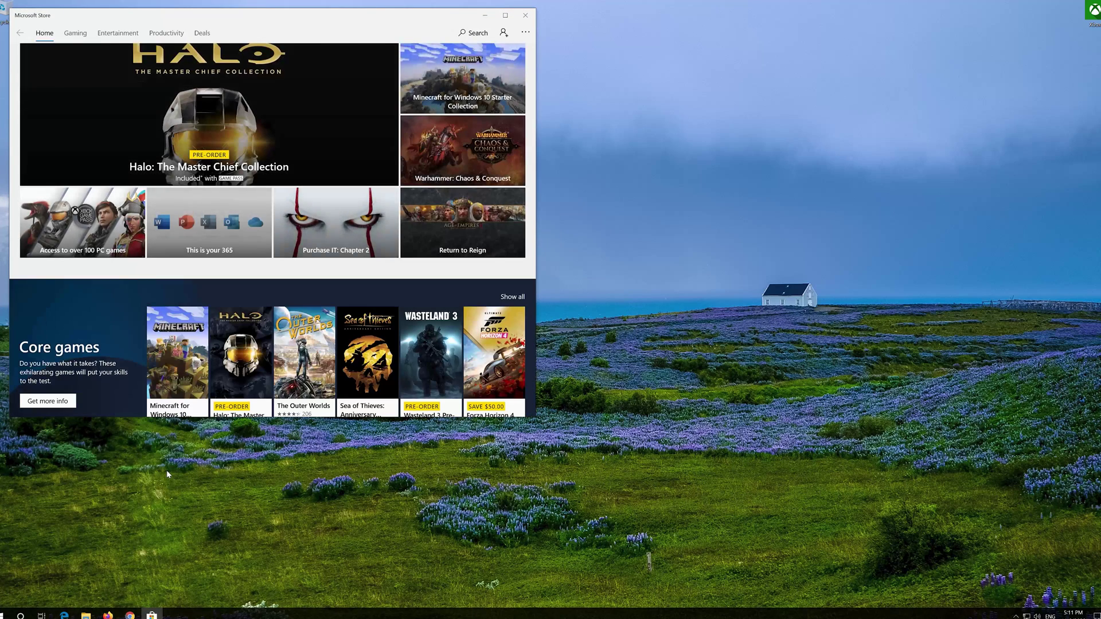
drag(352, 12, 656, 50)
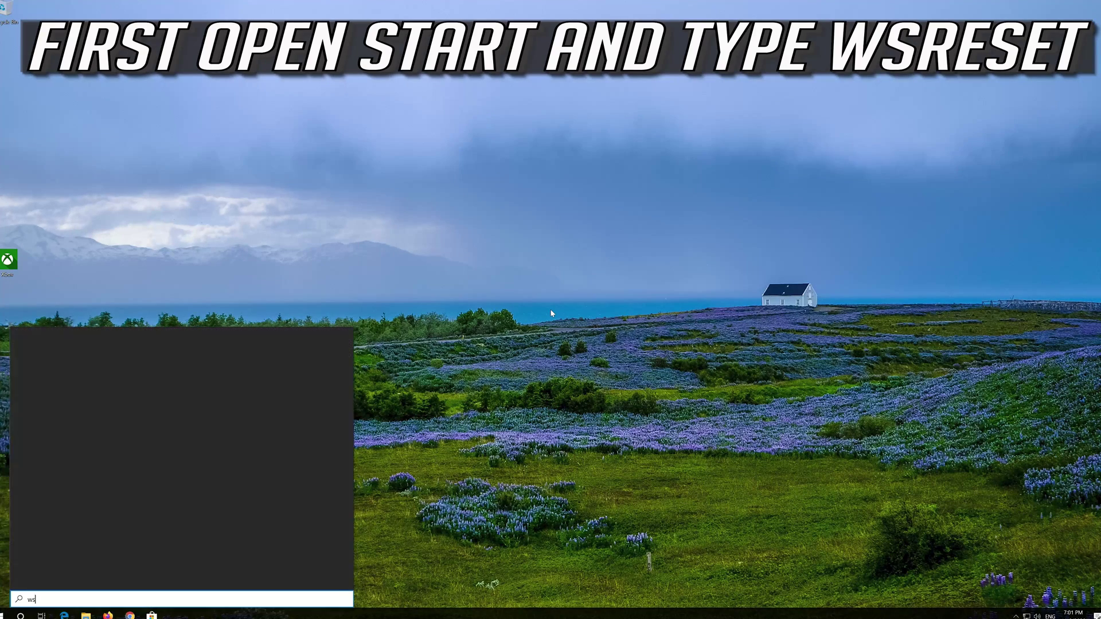
Run wsreset from Start search to clear the Store cache, then close the Store.
text(reset)
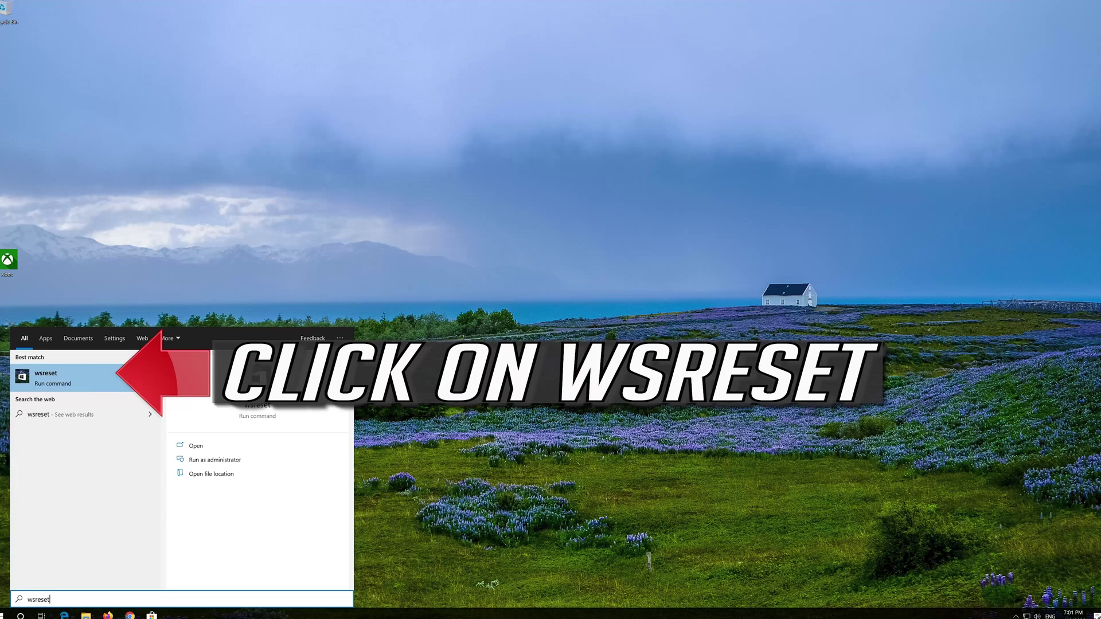
click(89, 388)
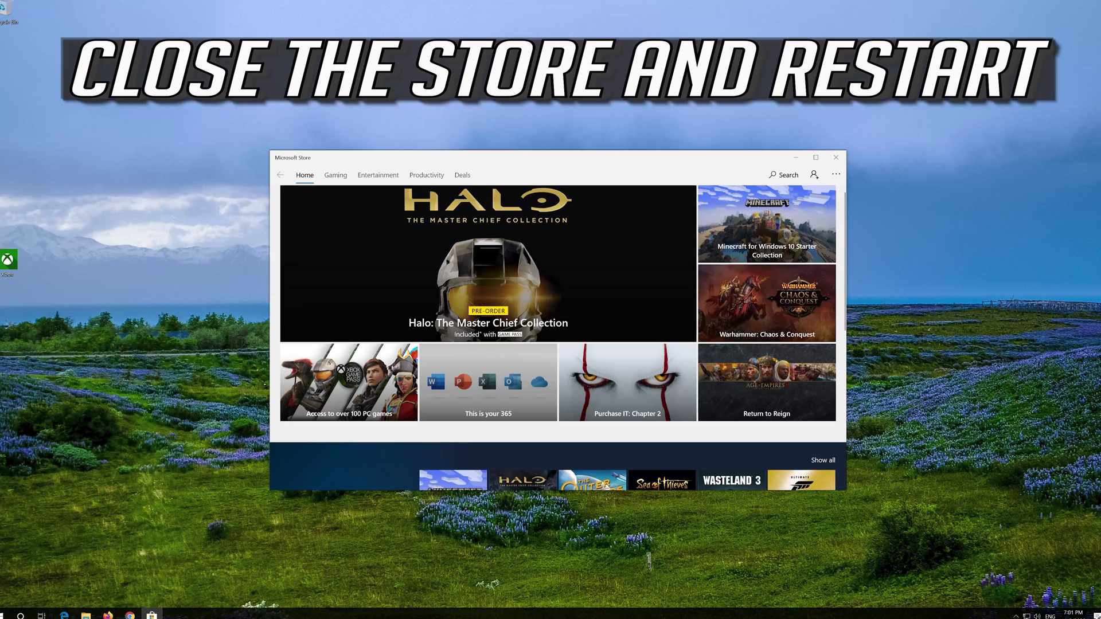
click(835, 158)
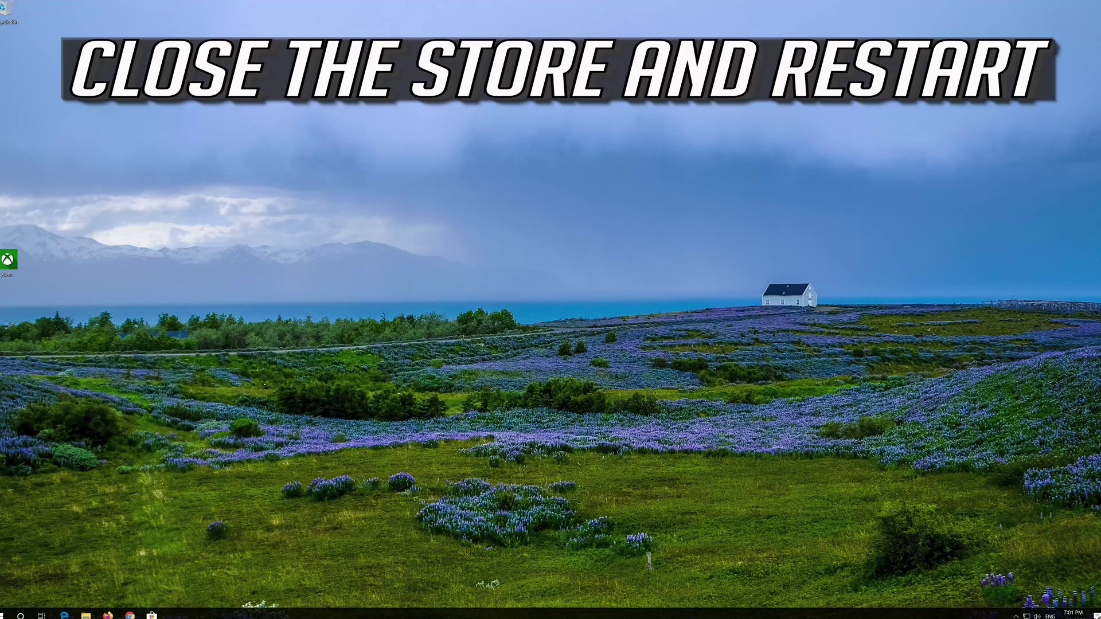
Restart the computer from the Start menu's power options.
click(6, 613)
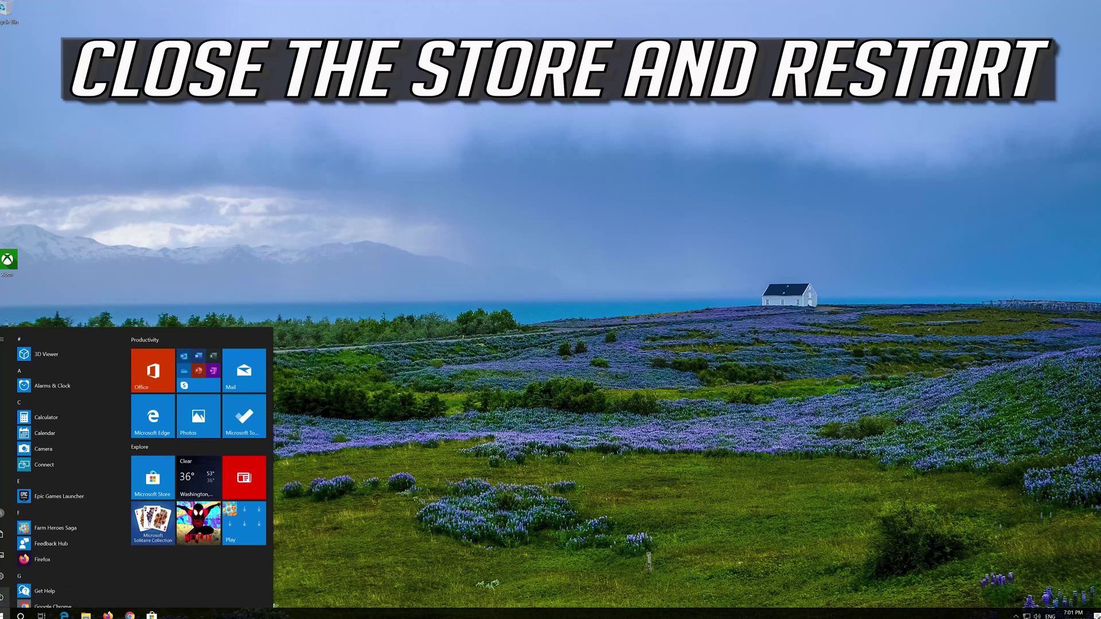
click(4, 596)
click(6, 576)
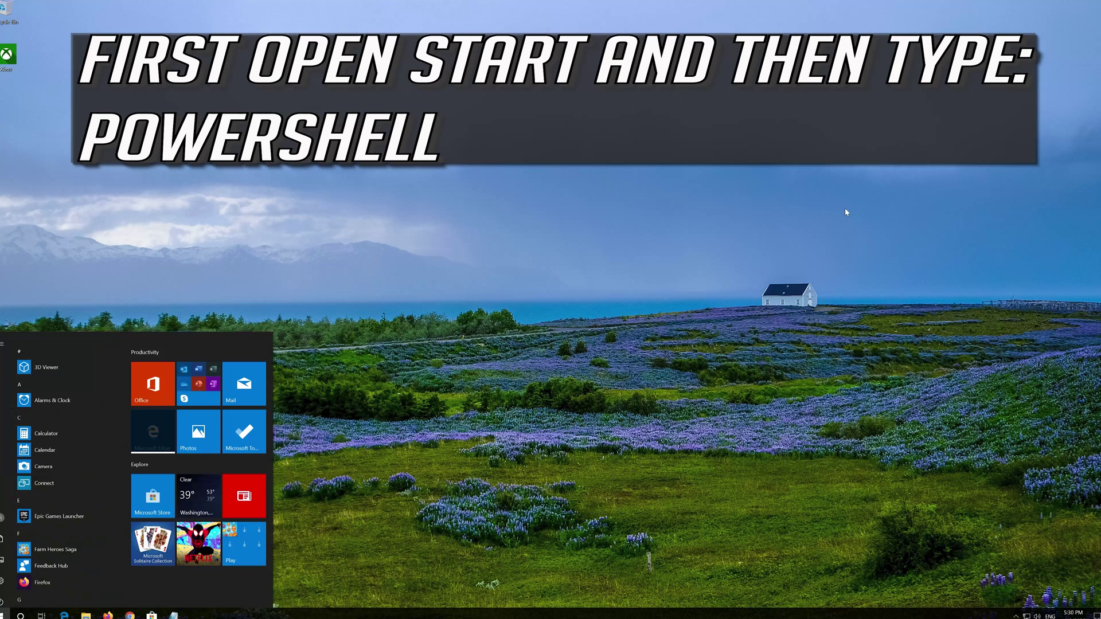
Run Windows PowerShell as administrator from Start search and approve the permission prompt.
text(powe)
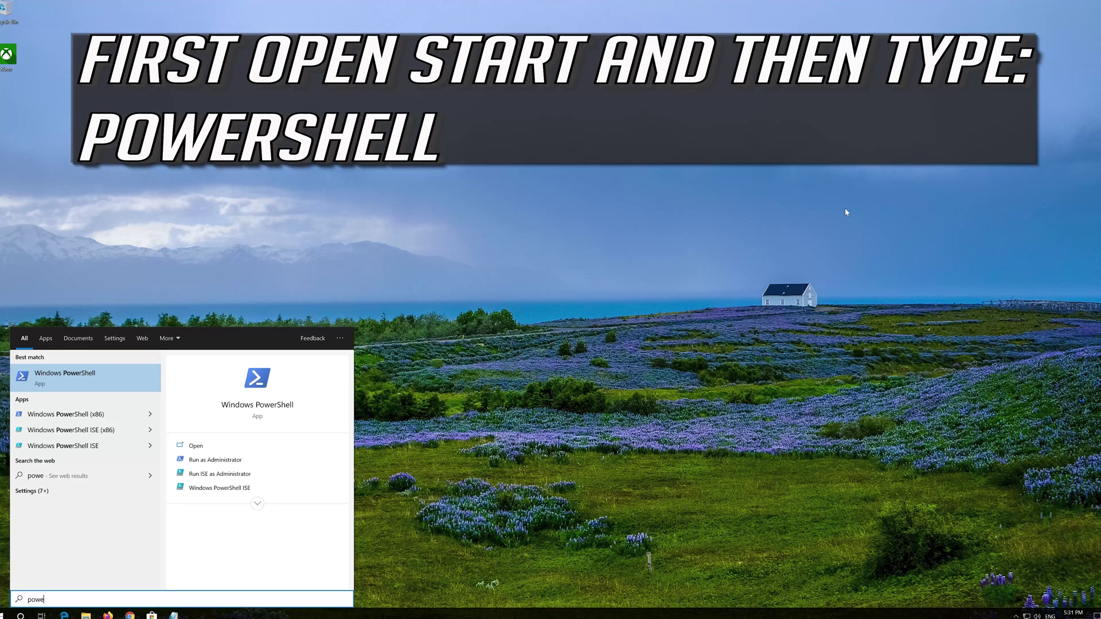
text(rshell)
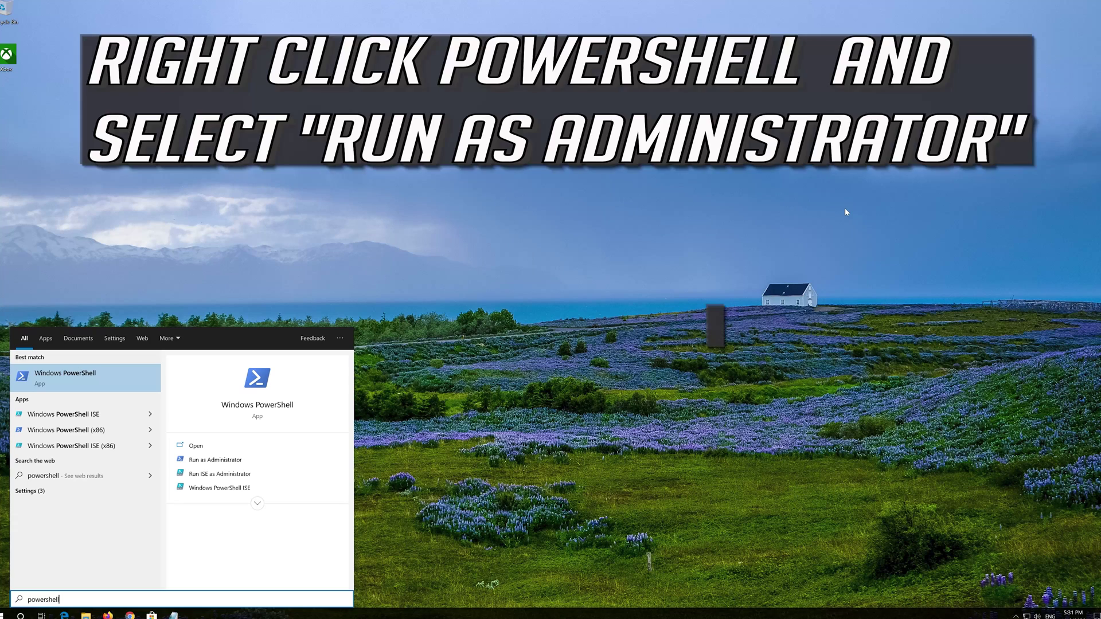
right_click(78, 386)
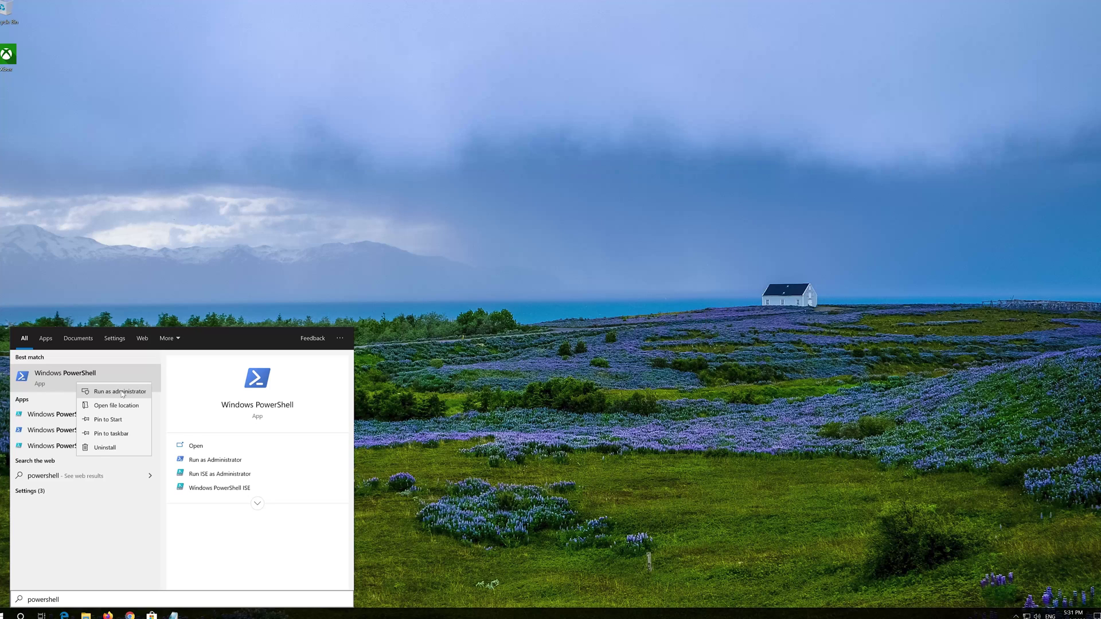
click(121, 392)
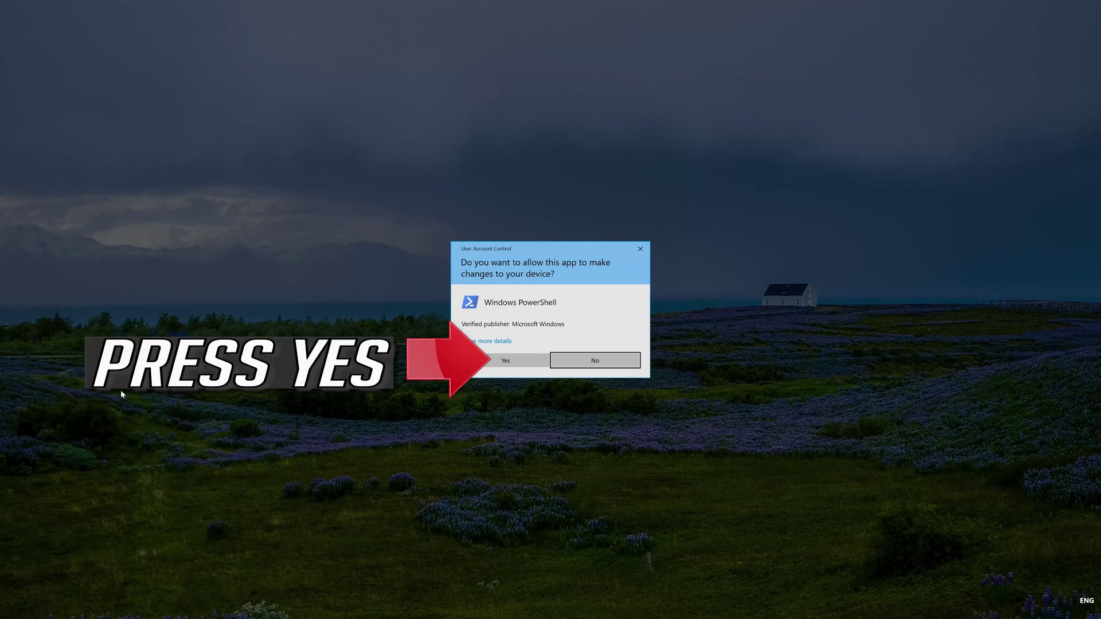
click(507, 362)
Copy the entire re-registration script in Notepad, then minimize Notepad.
click(173, 614)
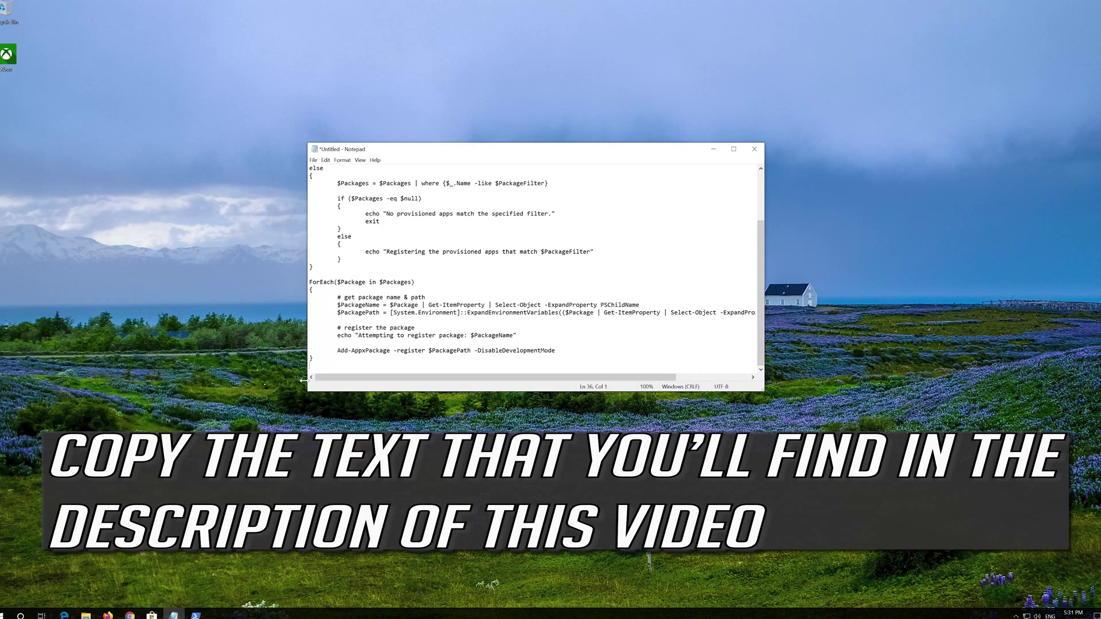
drag(313, 364, 309, 344)
click(310, 343)
scroll(309, 344, up, 3)
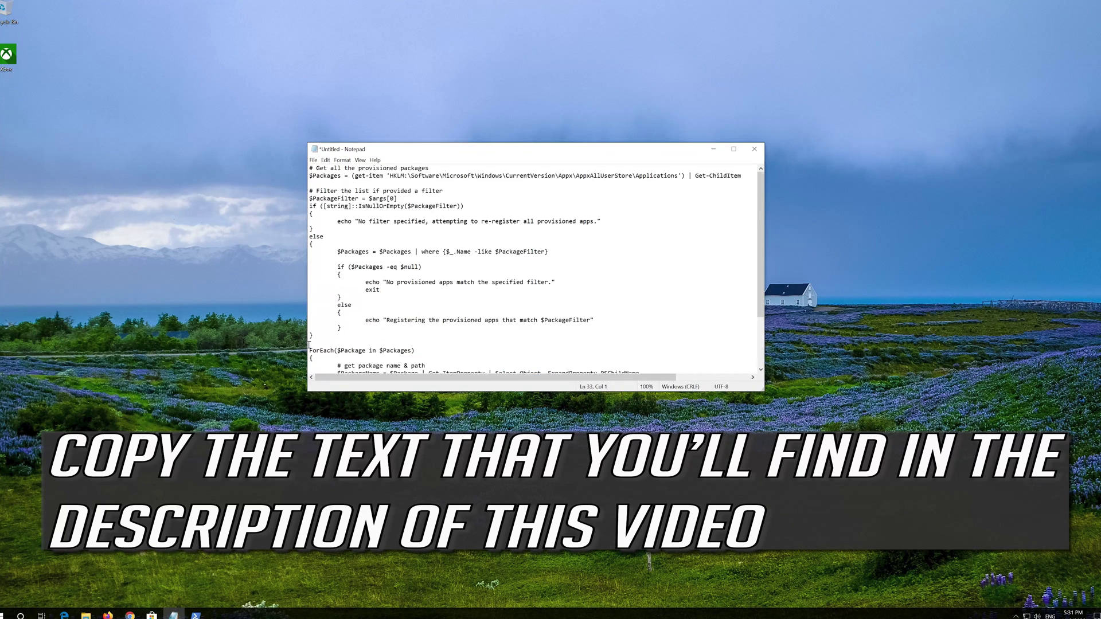
shift+click(310, 170)
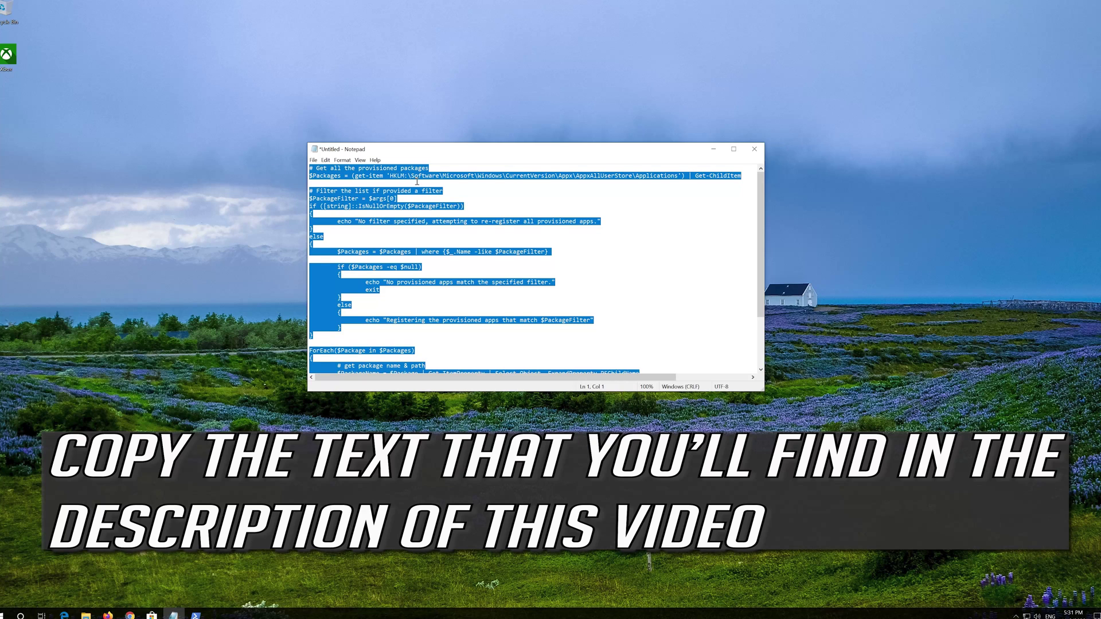
right_click(417, 182)
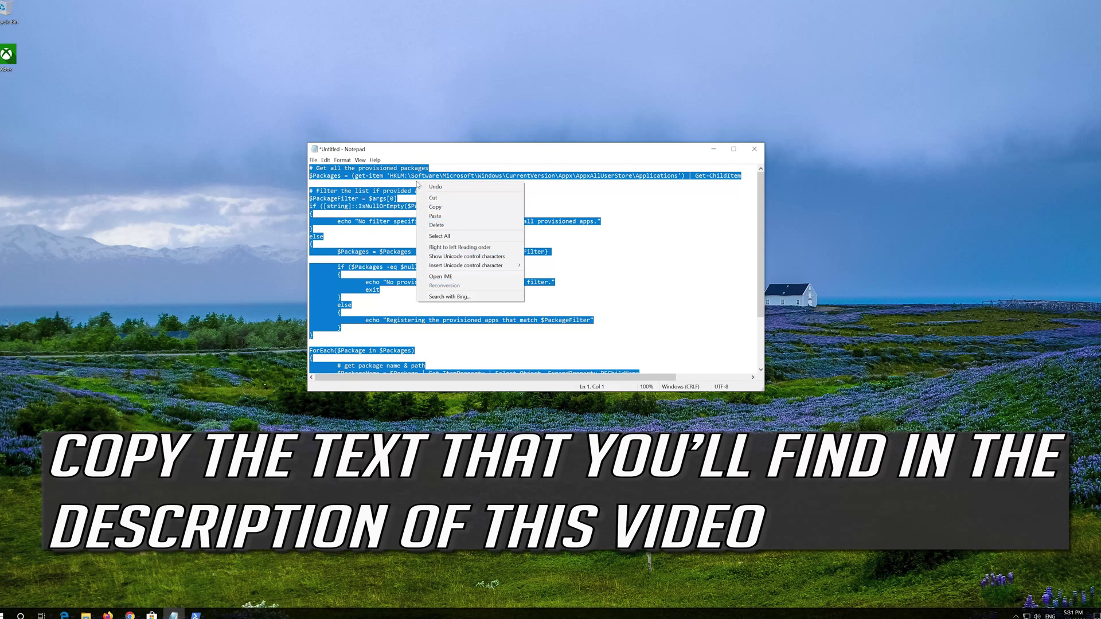
click(434, 208)
click(721, 153)
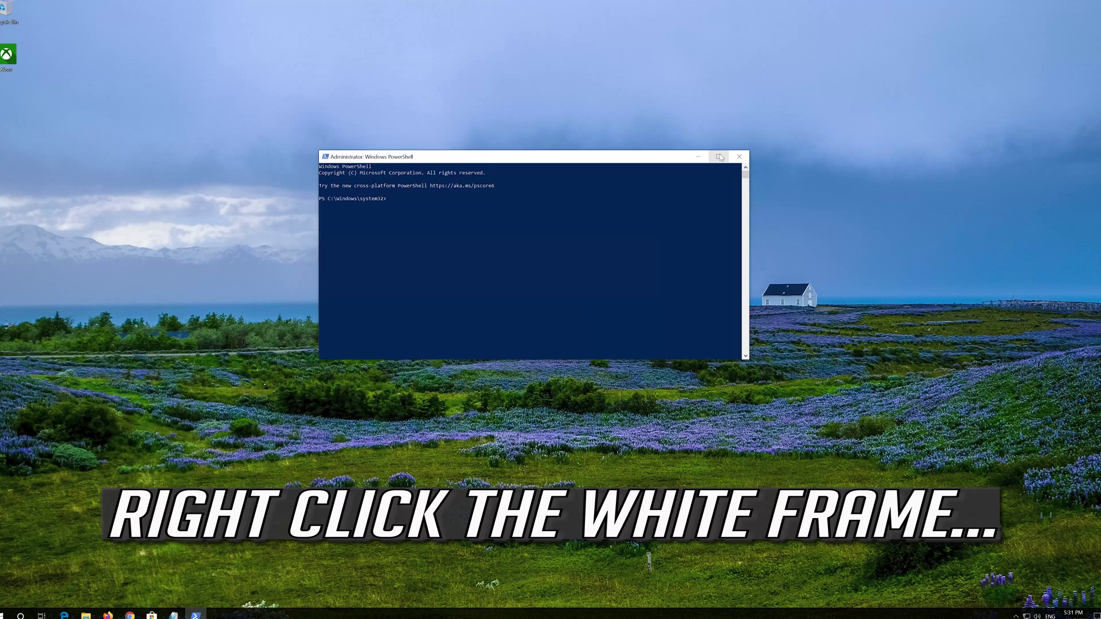
Paste the re-registration script into the admin PowerShell console and run it.
right_click(514, 155)
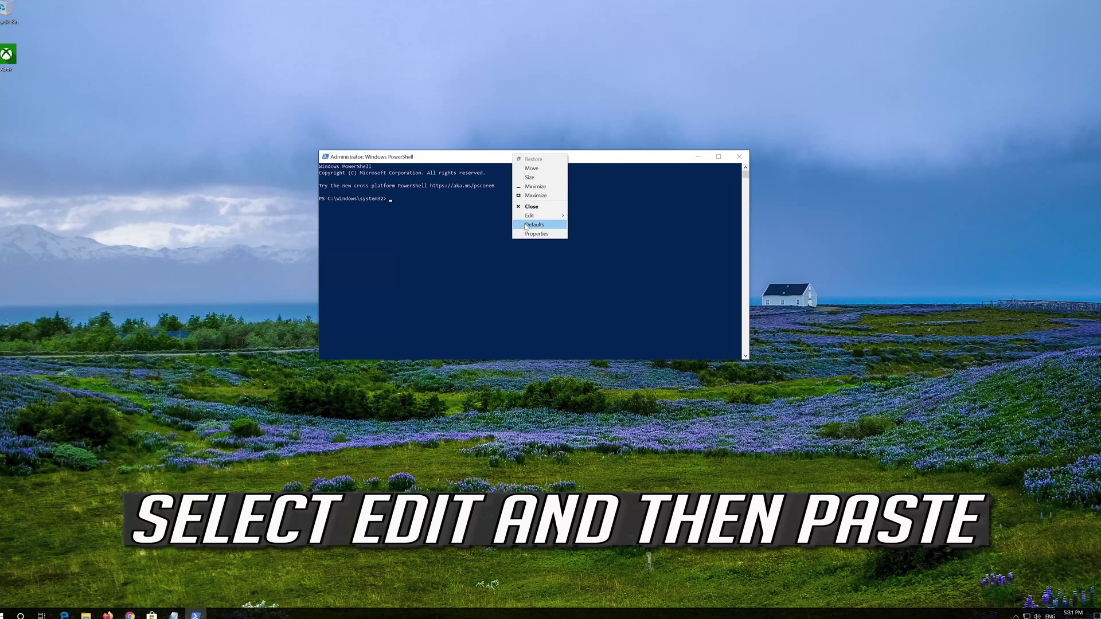
mouse_move(525, 215)
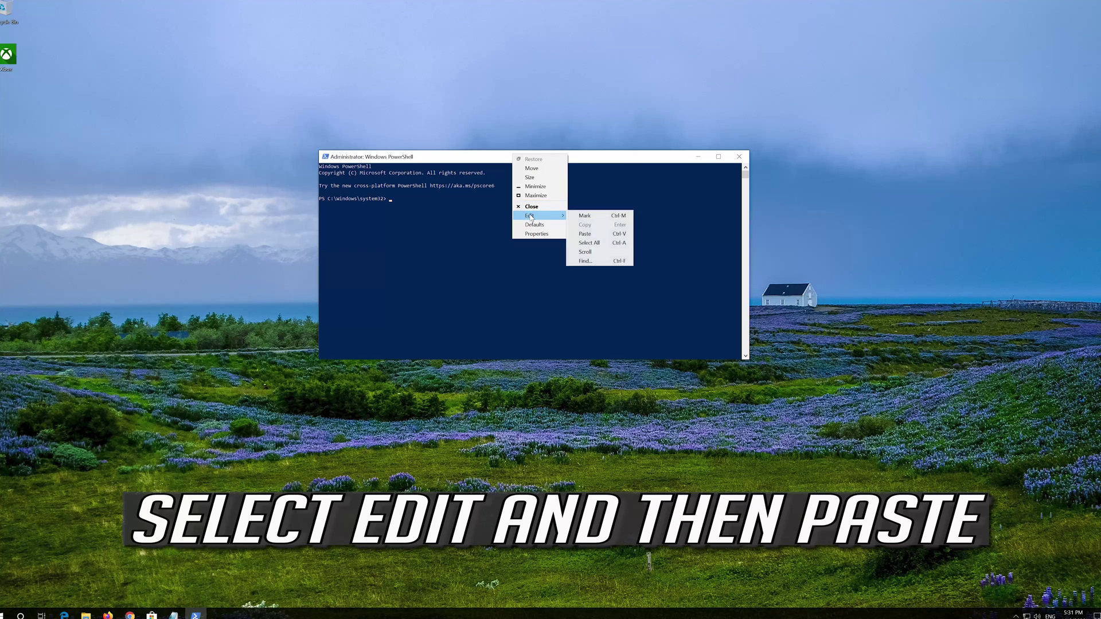
click(607, 235)
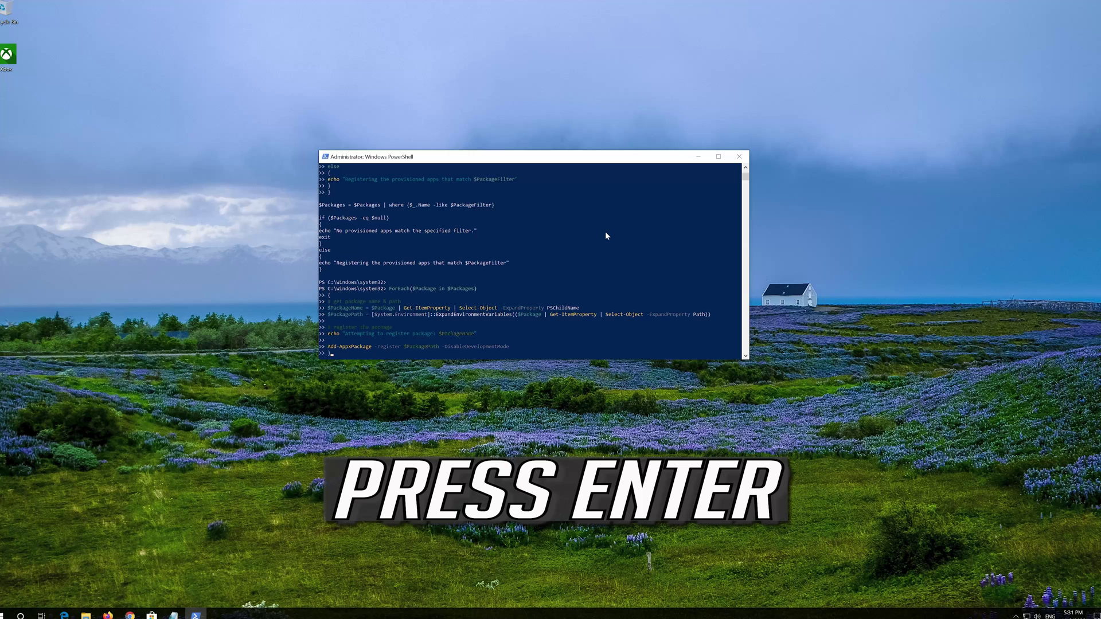
key(Return)
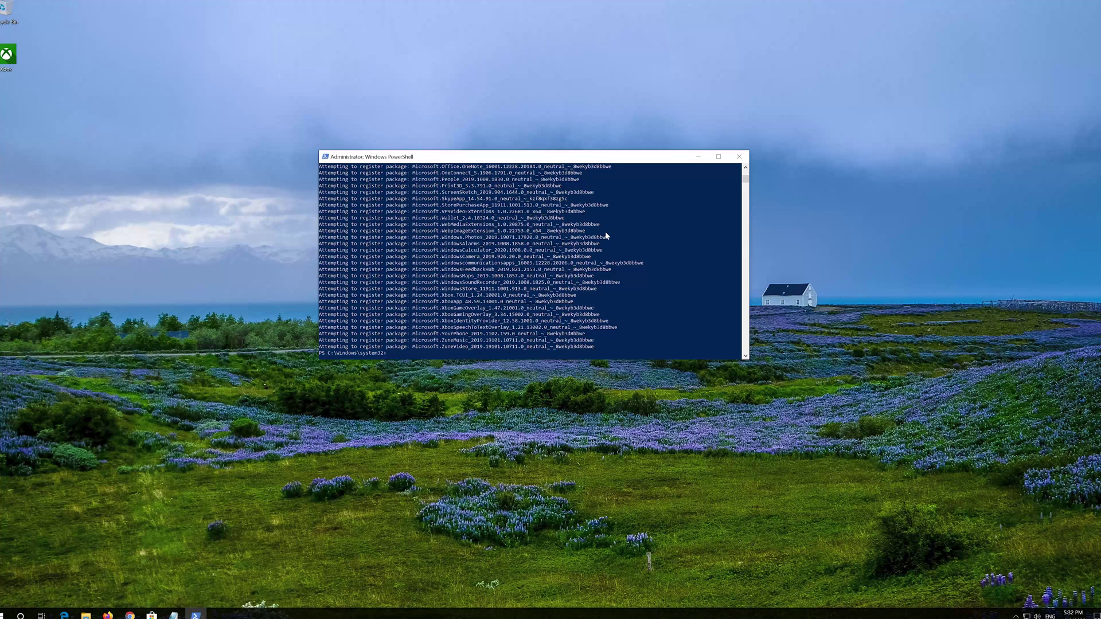
Exit PowerShell, restart Windows, and reopen Microsoft Store to check it works.
text(exit)
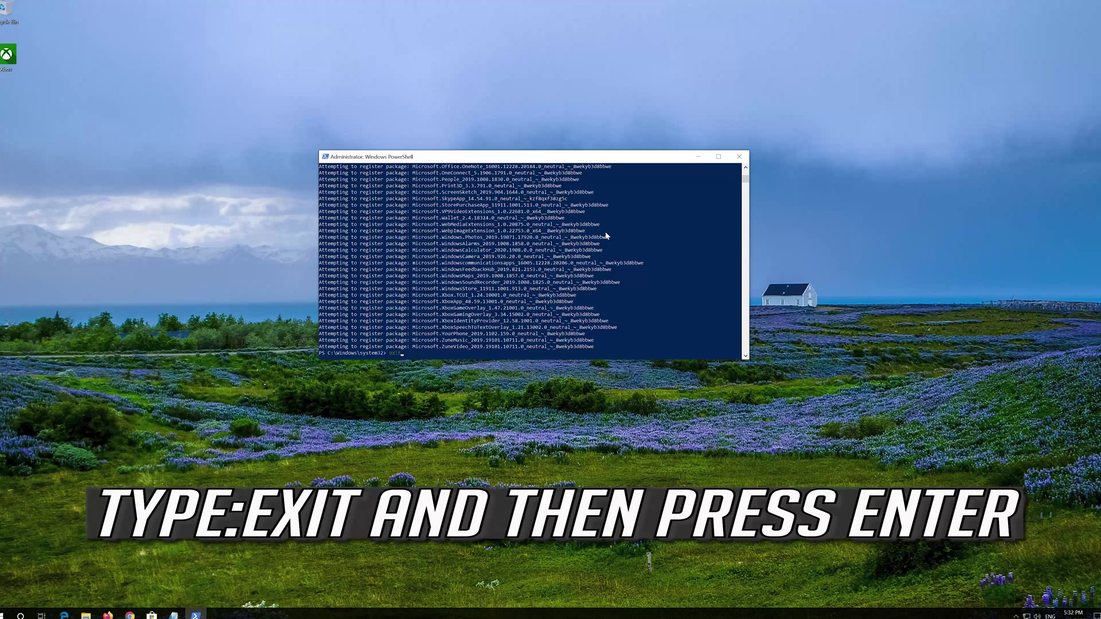
key(Return)
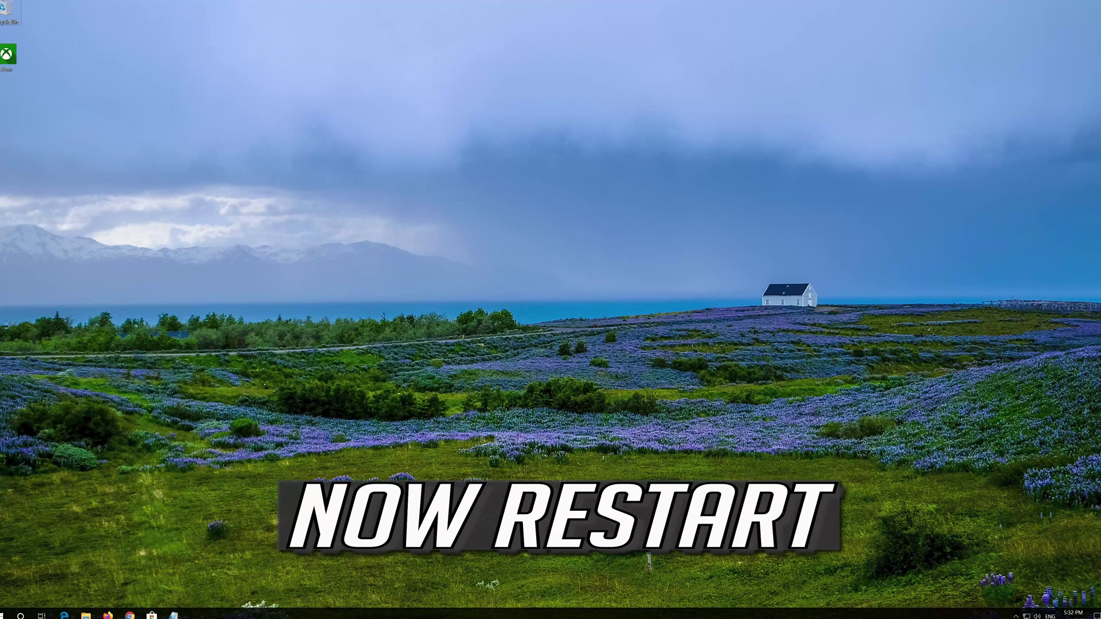
click(5, 613)
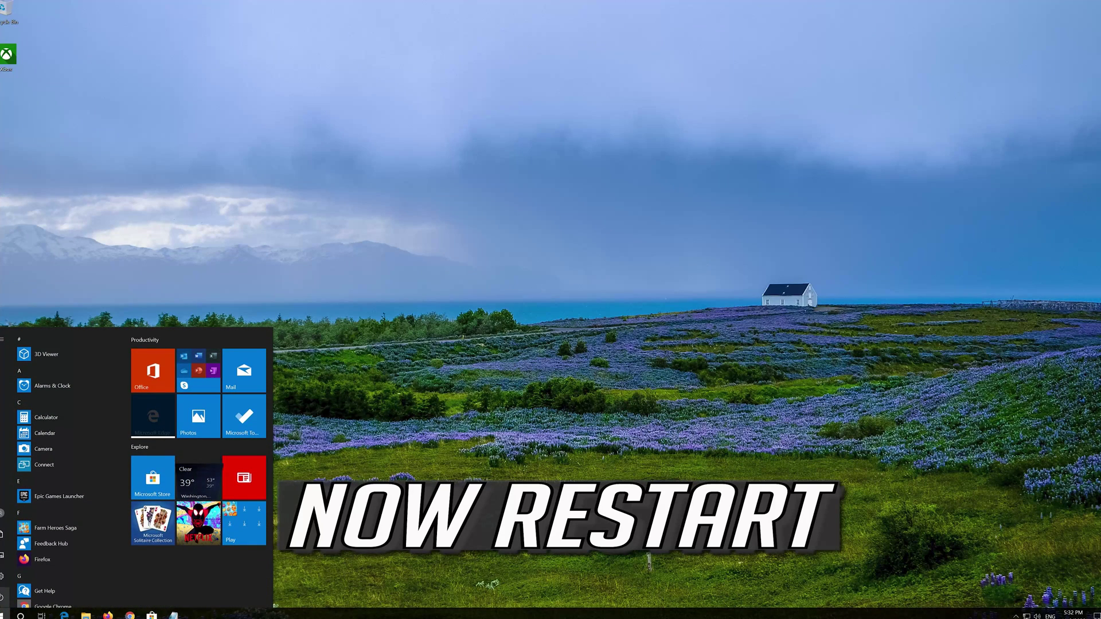
mouse_move(3, 597)
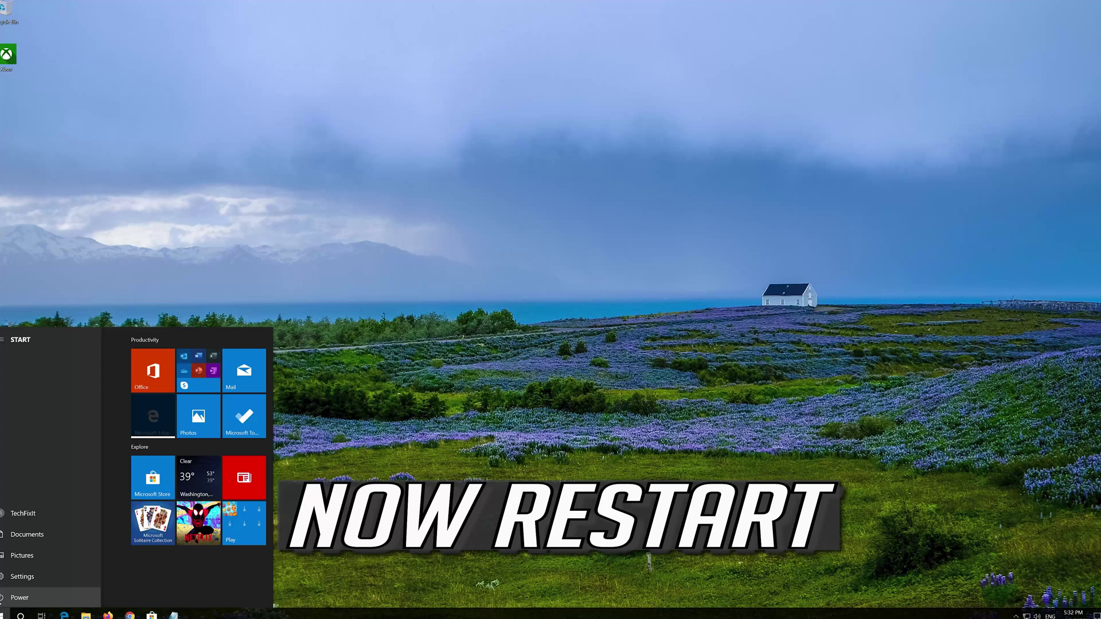
click(7, 597)
click(8, 578)
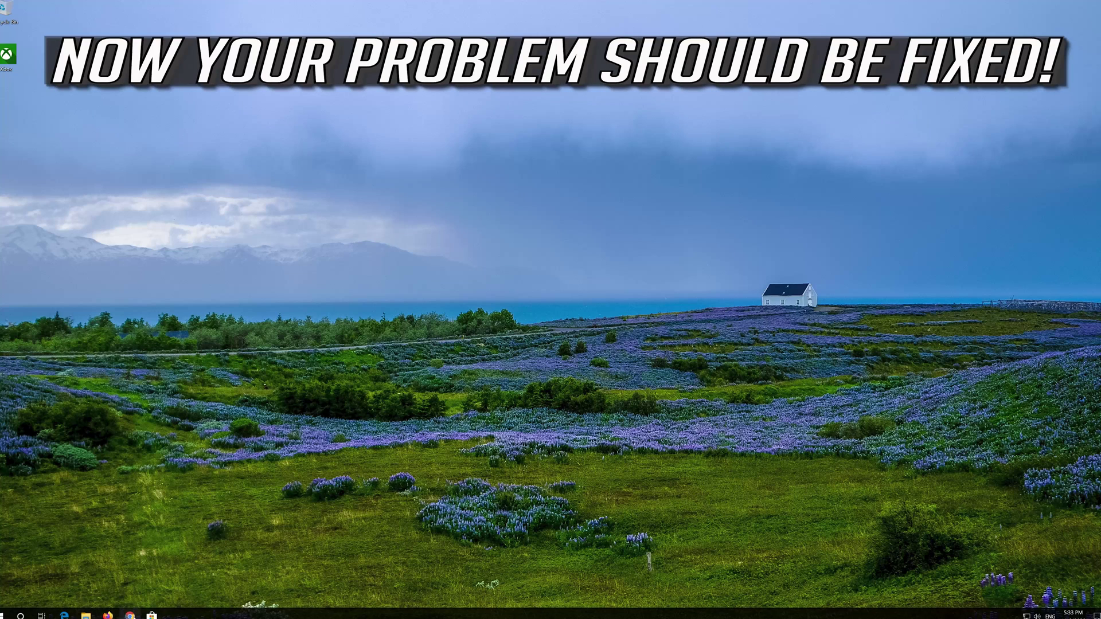
click(151, 615)
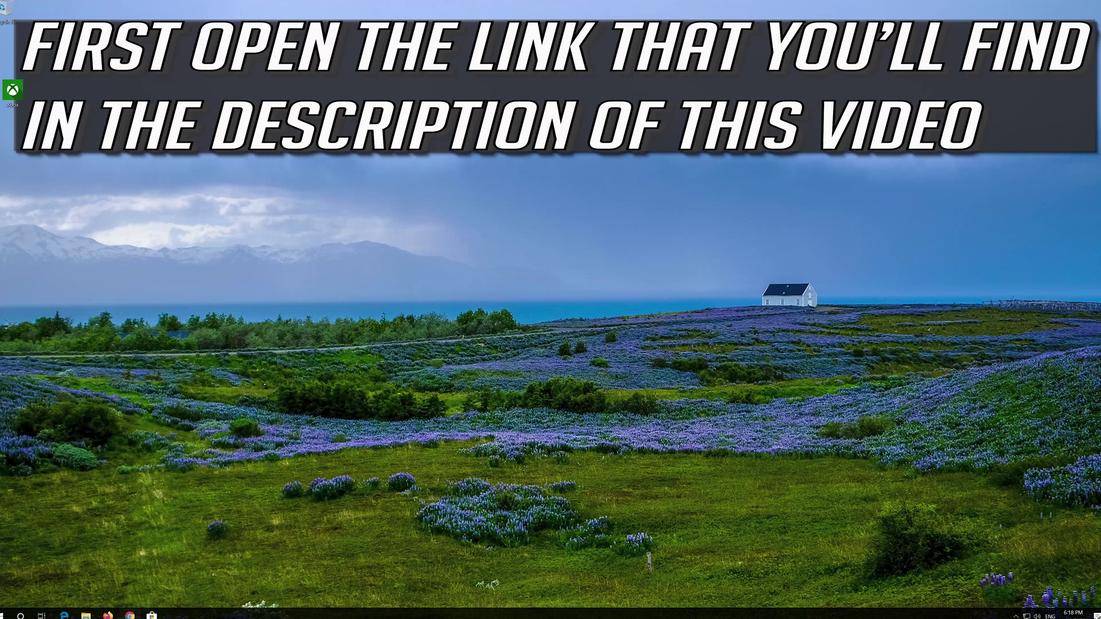
Download the Media Creation Tool from Microsoft's Download Windows 10 page in Chrome, then close Chrome.
click(130, 614)
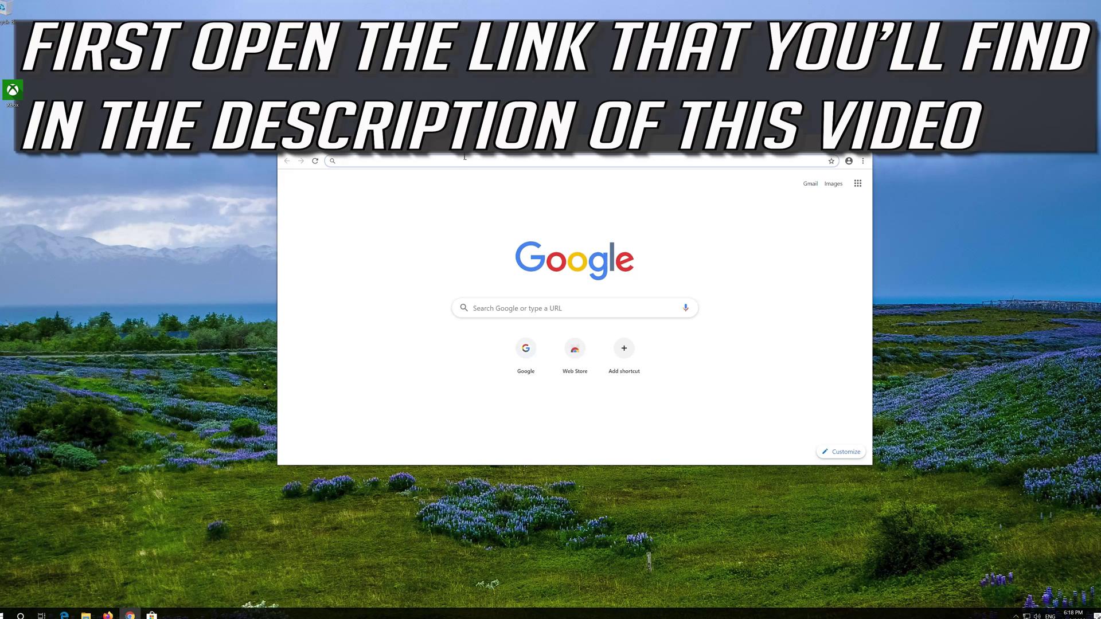
key(ctrl+v)
key(Return)
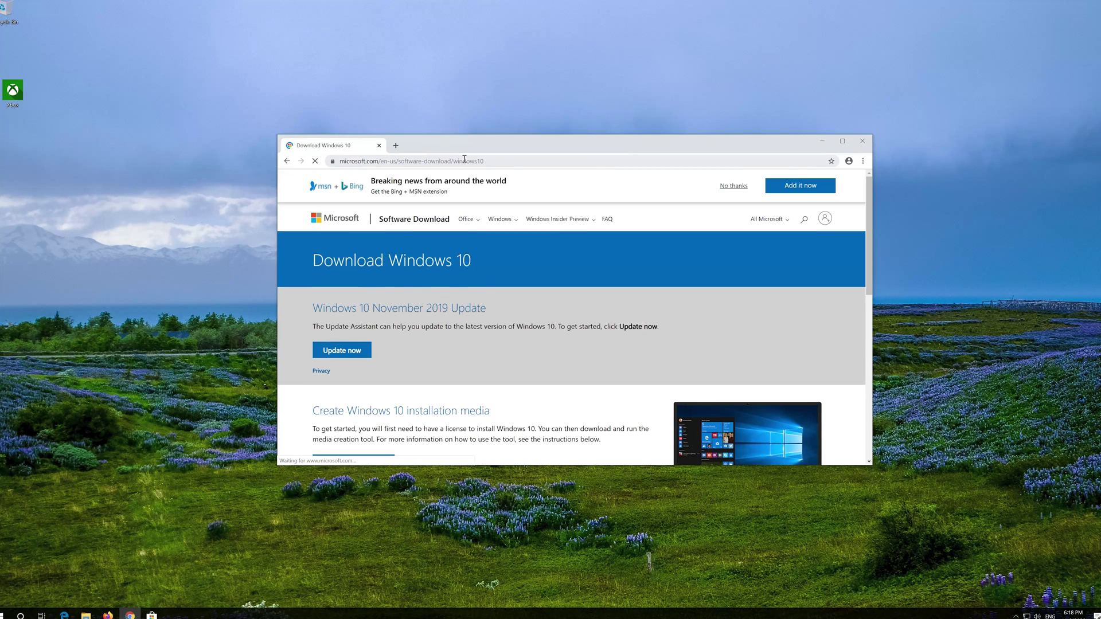
scroll(522, 312, down, 1)
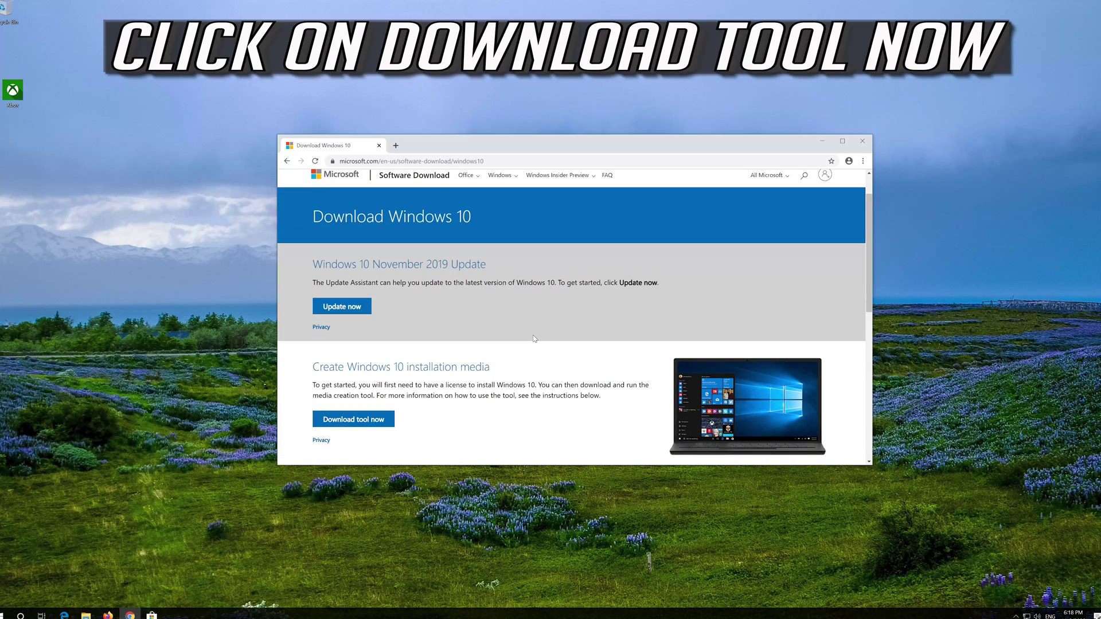
click(353, 426)
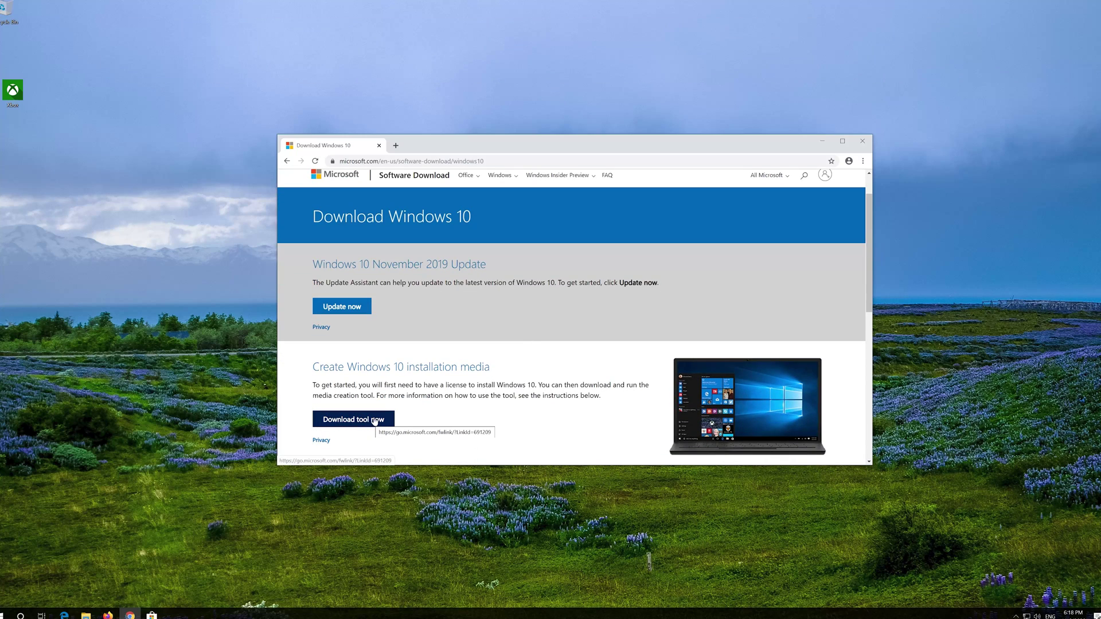
click(375, 421)
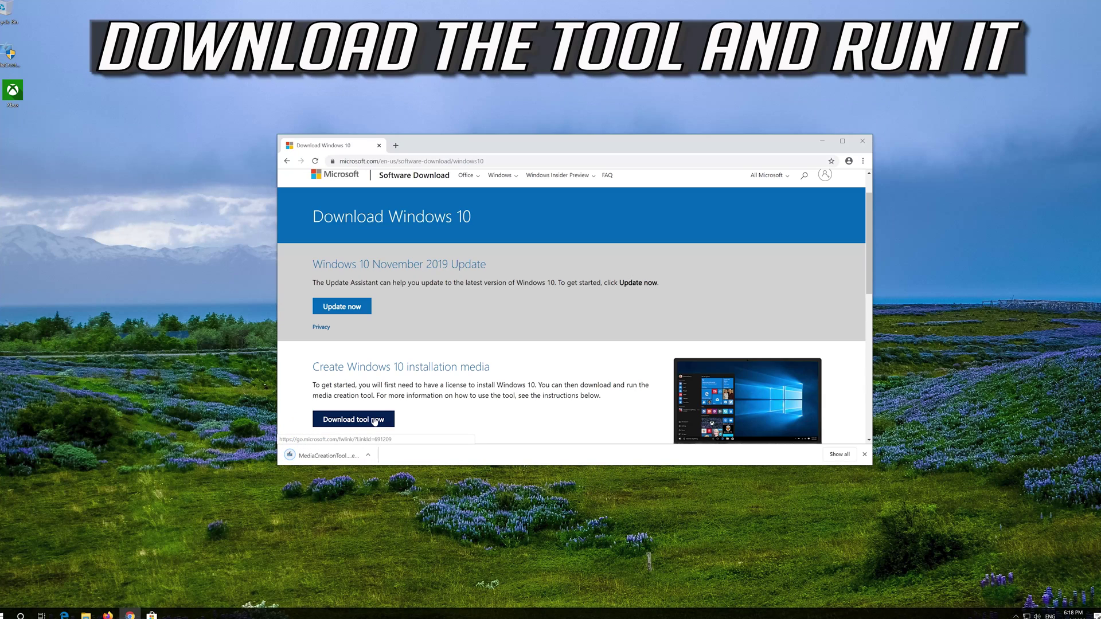
click(862, 141)
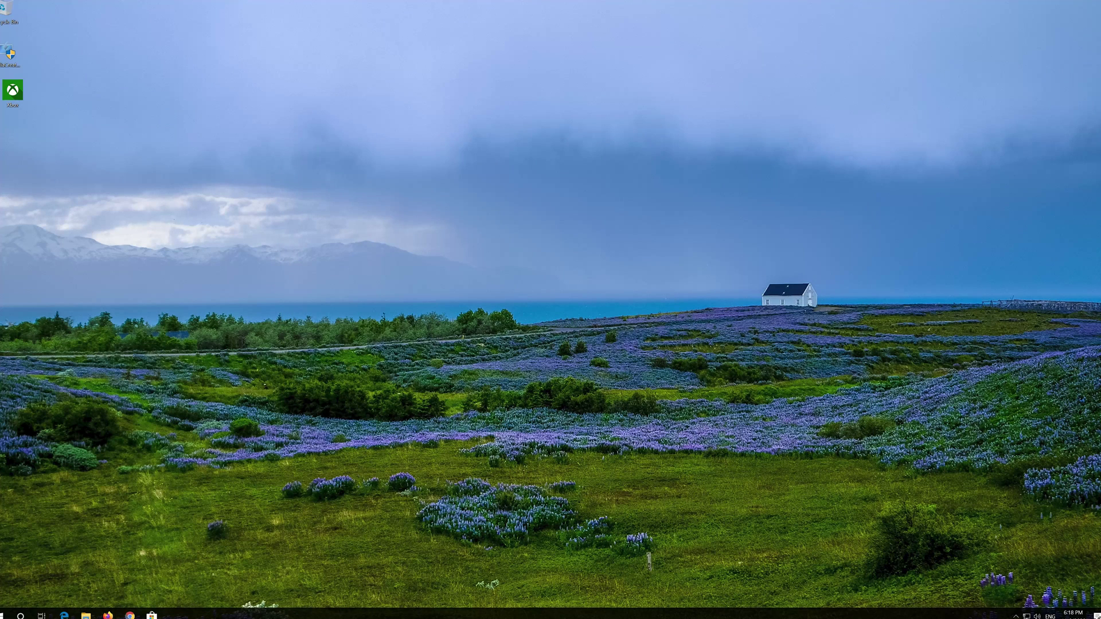
Run MediaCreationTool from the desktop with administrator approval and accept its license terms.
double_click(9, 55)
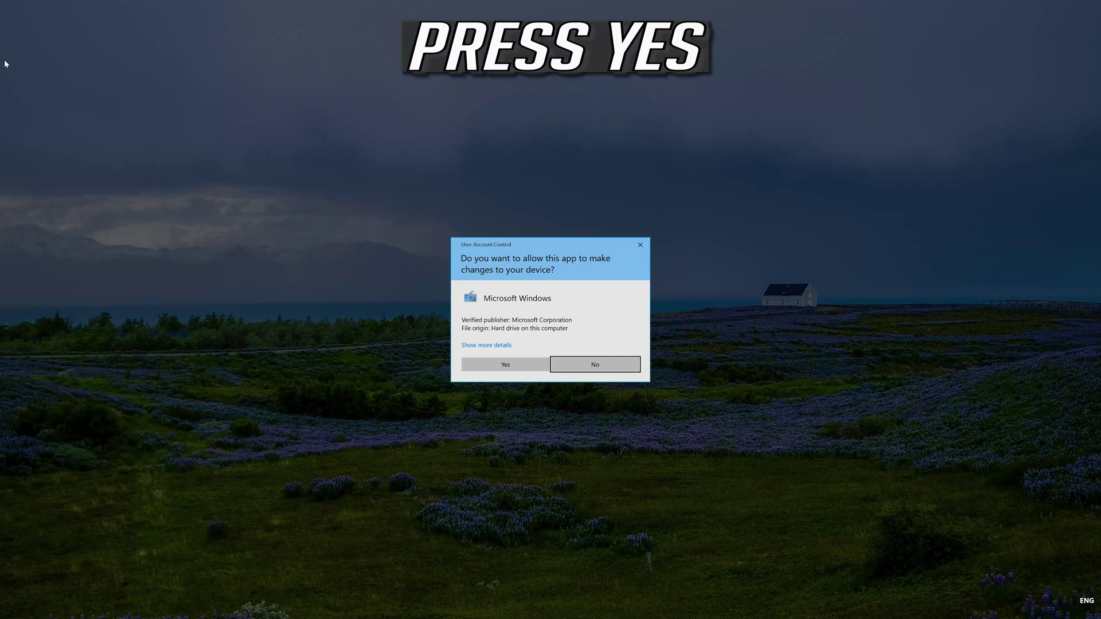
click(502, 366)
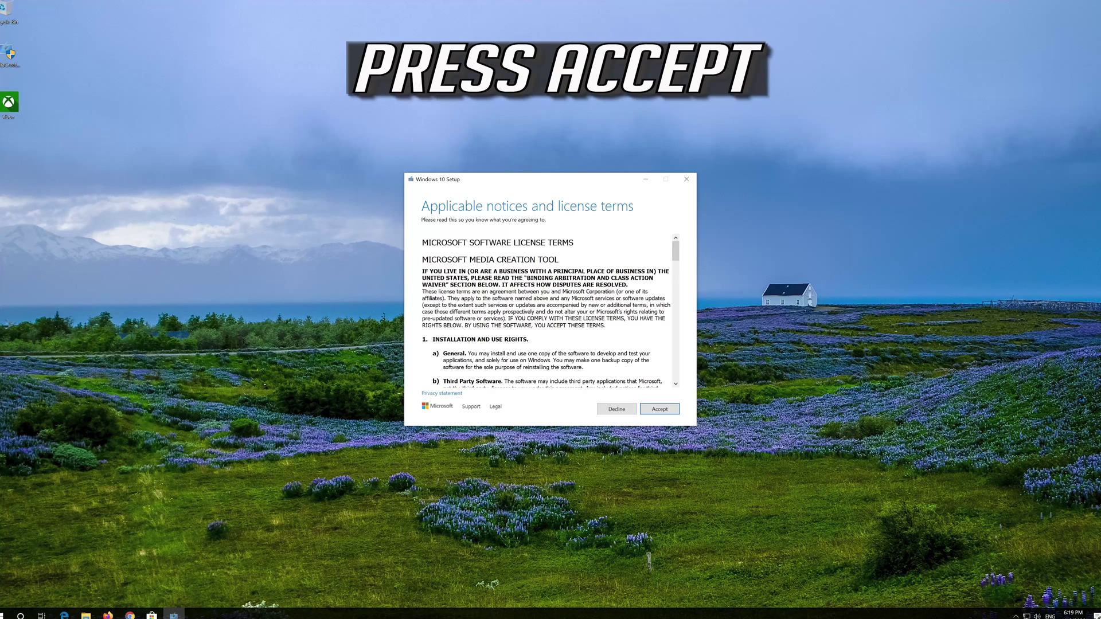
click(675, 408)
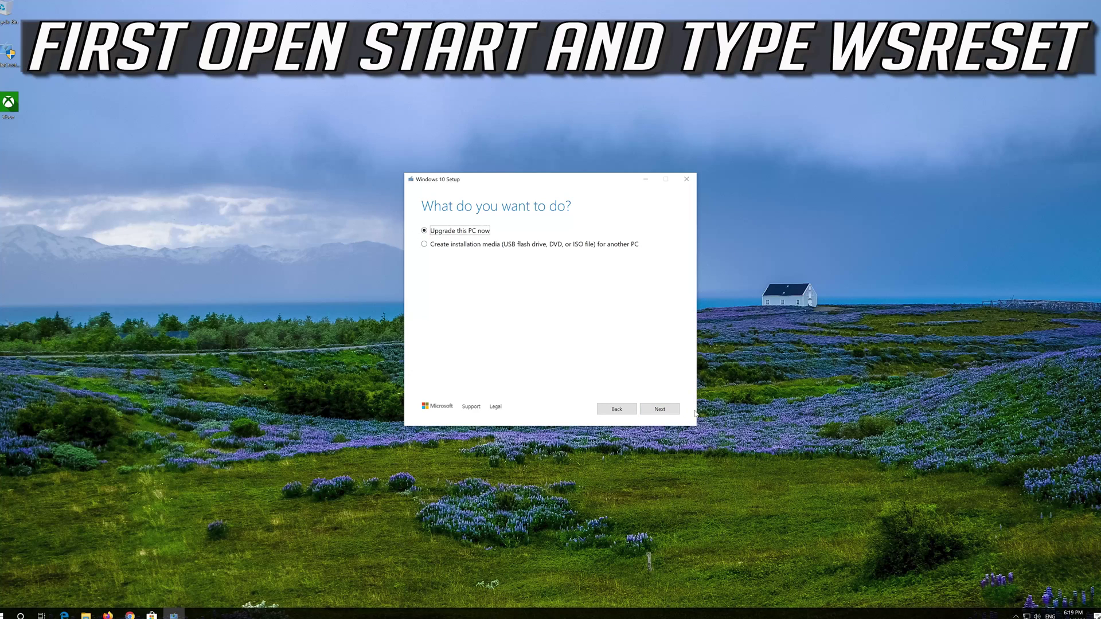
Choose Upgrade this PC now, accept the Windows license, and install Windows 10 Pro keeping files and apps.
click(657, 414)
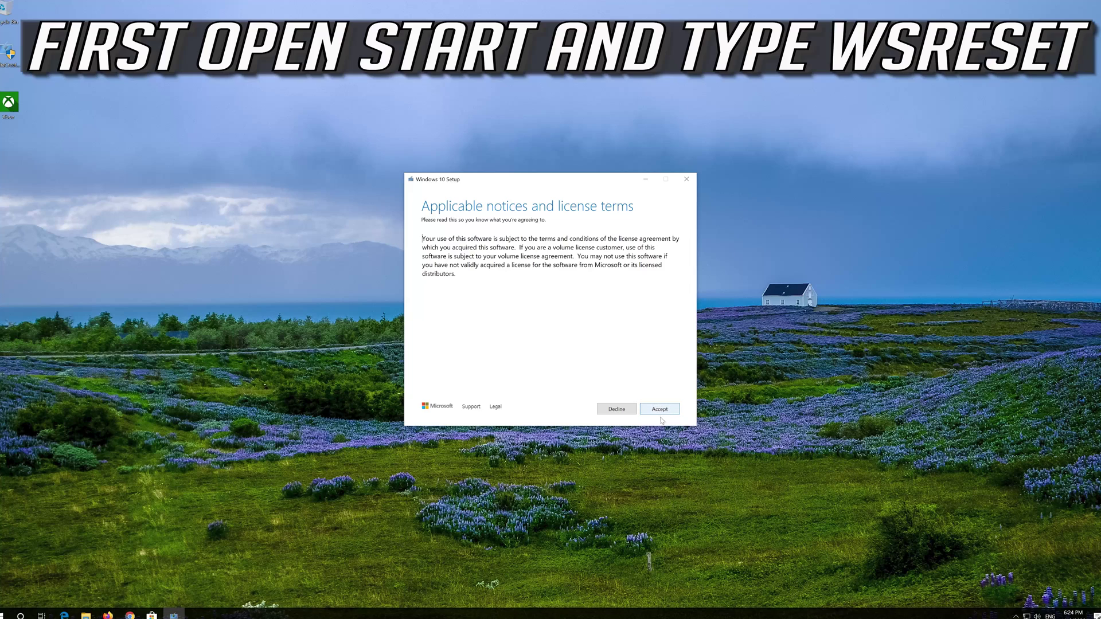
click(659, 409)
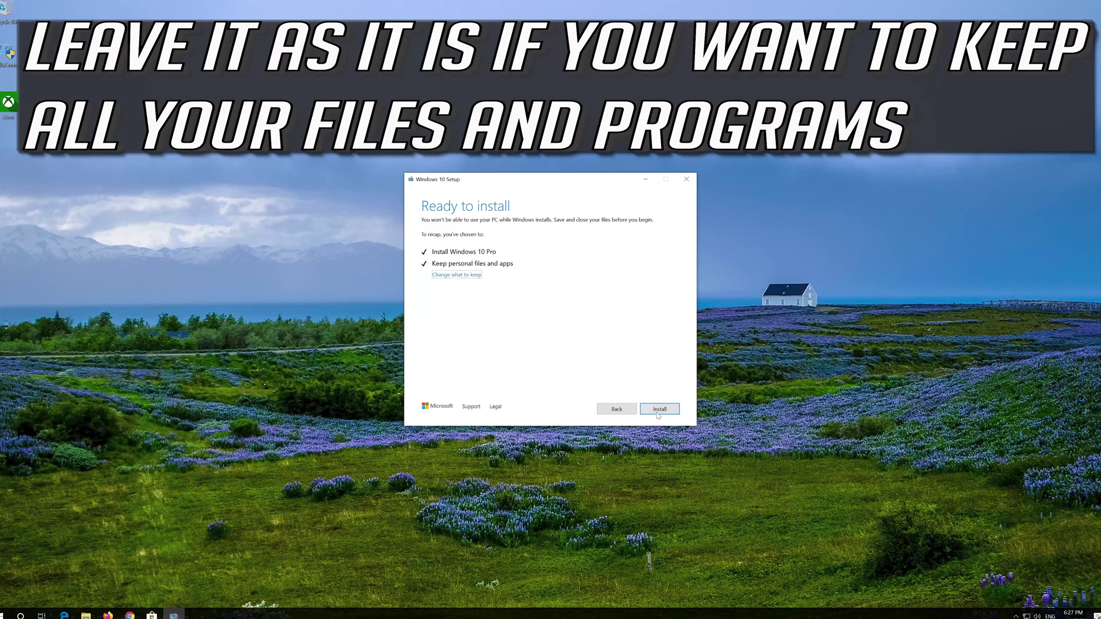
click(658, 410)
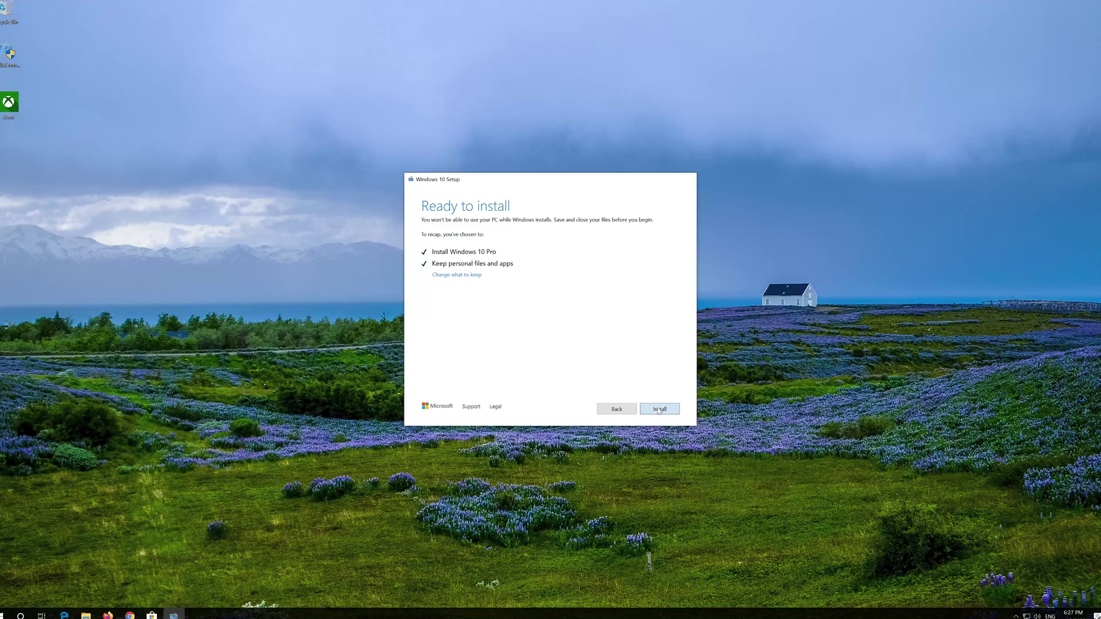